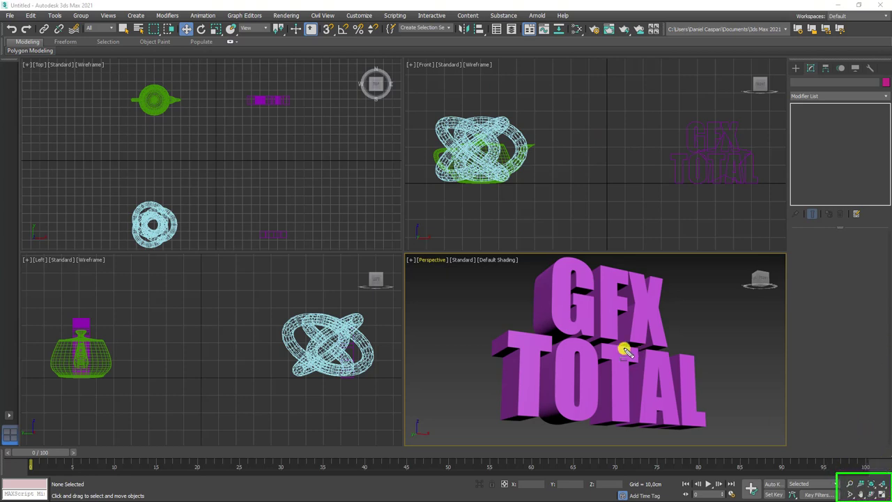
# Zoom Perspective in on GFX TOTAL, and zoom the Front, Top and Left views onto the knot.
pyautogui.scroll(-4, 625, 351)
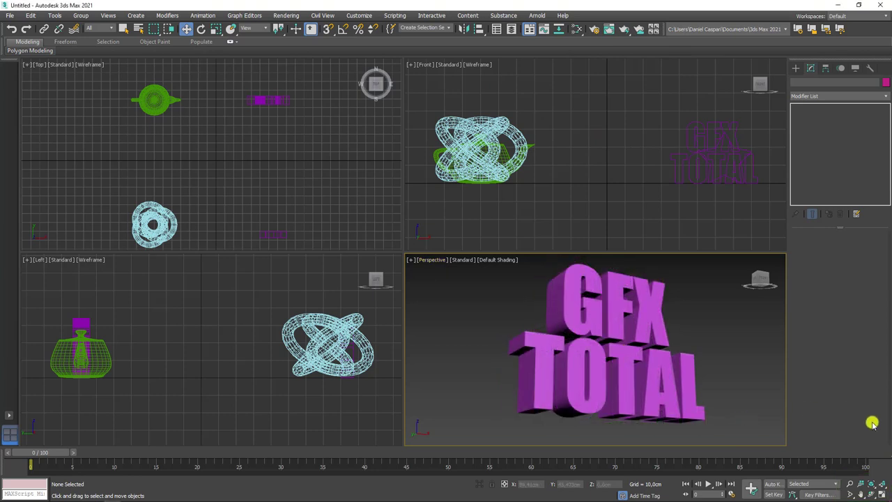
pyautogui.hotkey('alt', 'z')
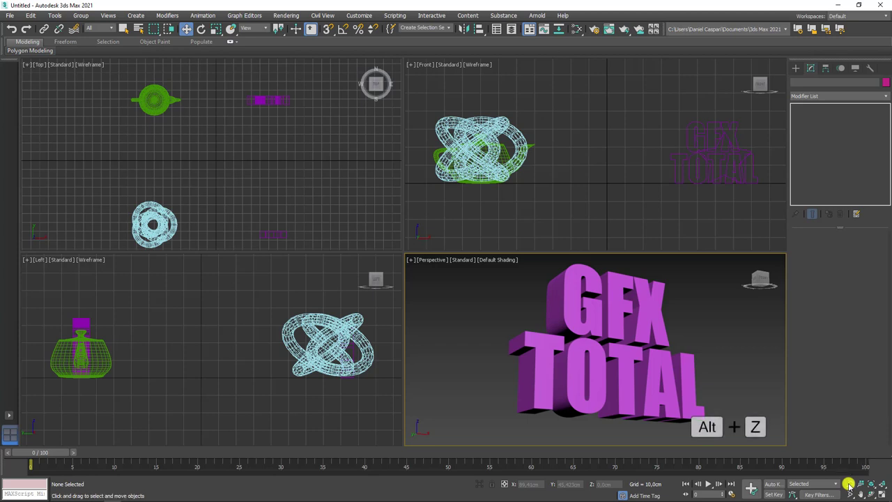
pyautogui.moveTo(593, 313)
pyautogui.mouseDown()
pyautogui.moveTo(610, 260)
pyautogui.moveTo(621, 293)
pyautogui.moveTo(619, 235)
pyautogui.moveTo(635, 346)
pyautogui.mouseUp()
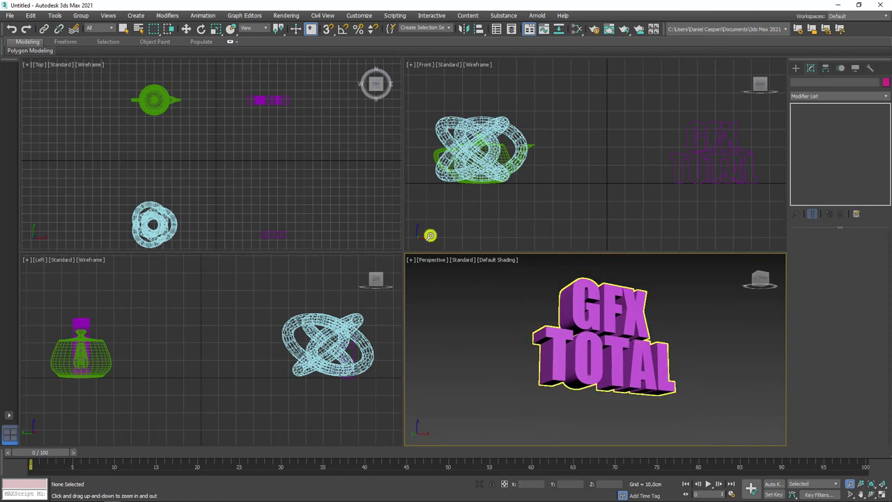
pyautogui.moveTo(567, 165)
pyautogui.mouseDown()
pyautogui.moveTo(564, 175)
pyautogui.moveTo(559, 121)
pyautogui.moveTo(532, 158)
pyautogui.mouseUp()
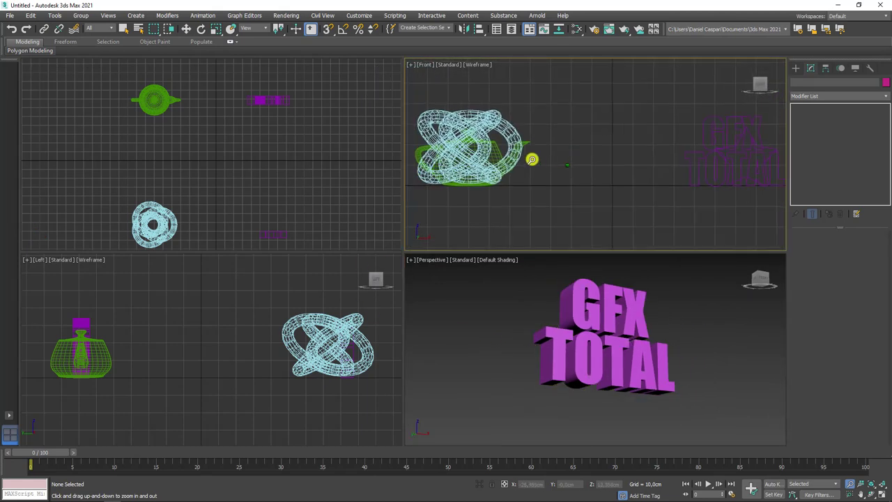
pyautogui.moveTo(310, 143)
pyautogui.mouseDown()
pyautogui.moveTo(299, 106)
pyautogui.moveTo(271, 315)
pyautogui.mouseUp()
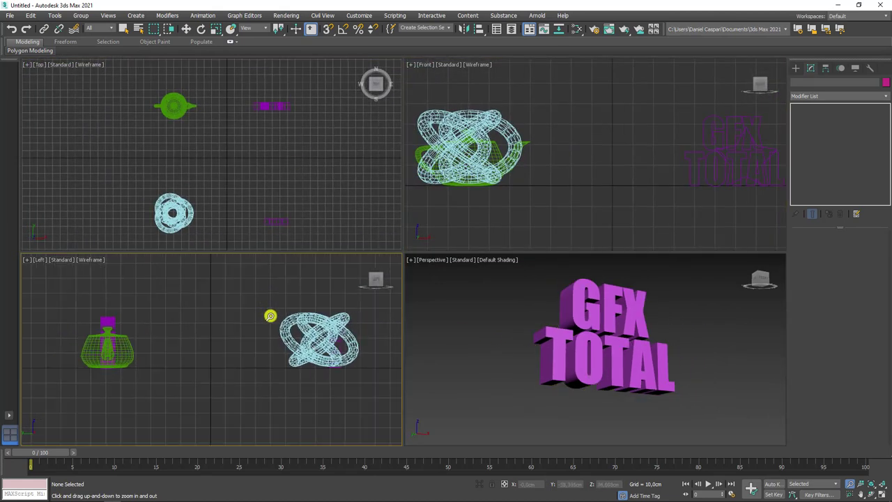
# Check the Perspective point-of-view menu, then choose the Field-of-View tool.
pyautogui.click(433, 259)
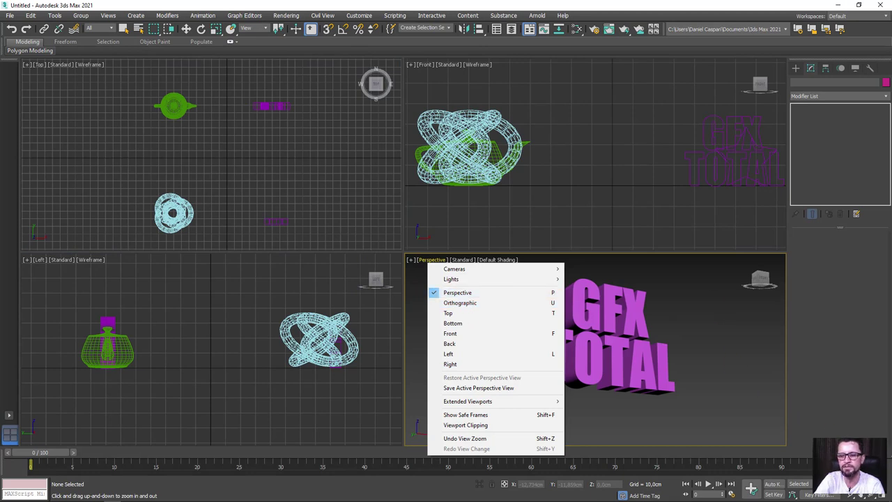
pyautogui.click(638, 291)
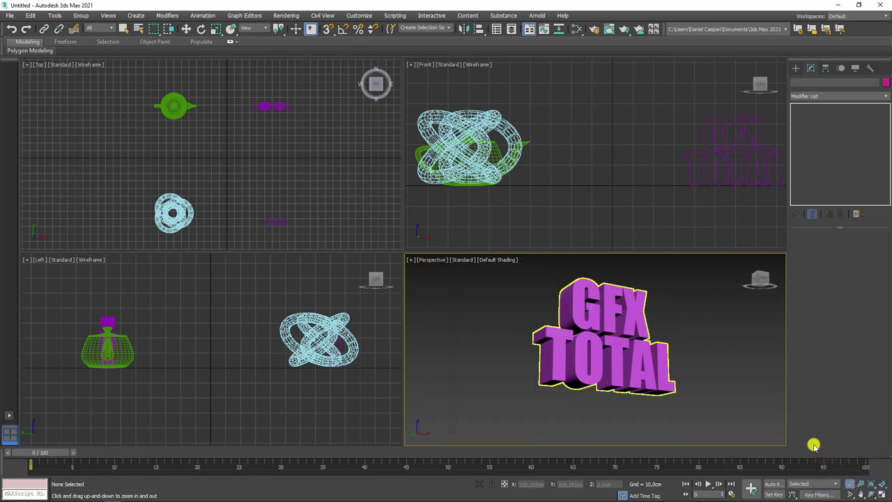
pyautogui.click(851, 495)
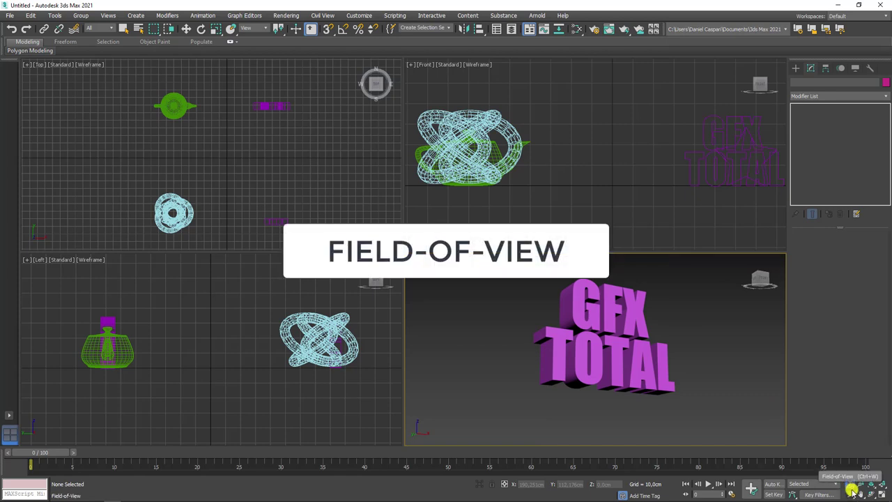
# Narrow the Perspective field of view and region-zoom on TOTAL, then undo back to a wider view.
pyautogui.moveTo(673, 377)
pyautogui.mouseDown()
pyautogui.moveTo(646, 335)
pyautogui.moveTo(651, 304)
pyautogui.moveTo(657, 379)
pyautogui.moveTo(651, 352)
pyautogui.mouseUp()
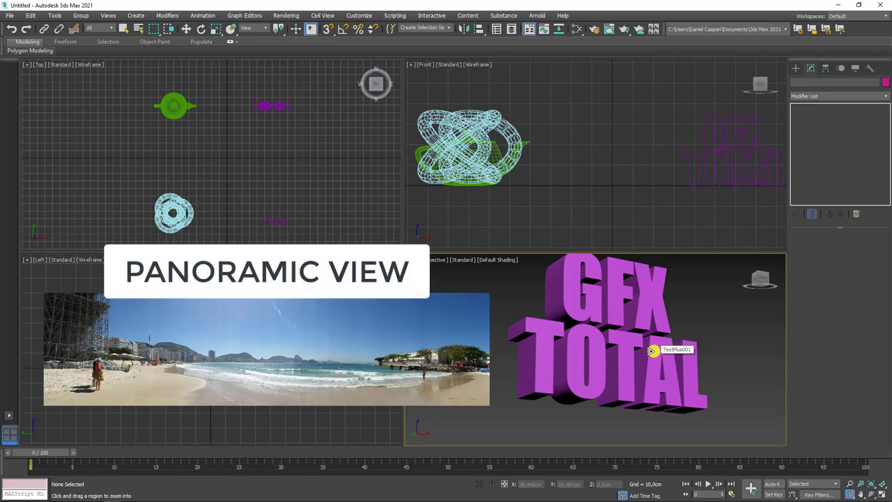
pyautogui.moveTo(647, 325); pyautogui.dragTo(625, 414)
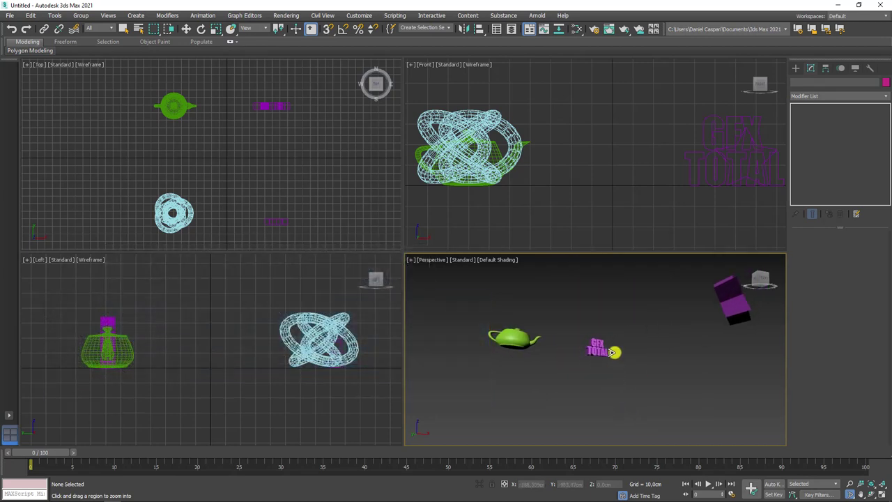
pyautogui.moveTo(625, 342)
pyautogui.mouseDown()
pyautogui.moveTo(641, 373)
pyautogui.moveTo(576, 362)
pyautogui.moveTo(616, 358)
pyautogui.moveTo(603, 338)
pyautogui.moveTo(618, 269)
pyautogui.moveTo(644, 216)
pyautogui.moveTo(655, 389)
pyautogui.moveTo(651, 309)
pyautogui.moveTo(683, 299)
pyautogui.moveTo(632, 394)
pyautogui.moveTo(593, 376)
pyautogui.moveTo(701, 373)
pyautogui.moveTo(626, 368)
pyautogui.moveTo(660, 379)
pyautogui.mouseUp()
pyautogui.hotkey('shift', 'z')
pyautogui.hotkey('shift', 'z')
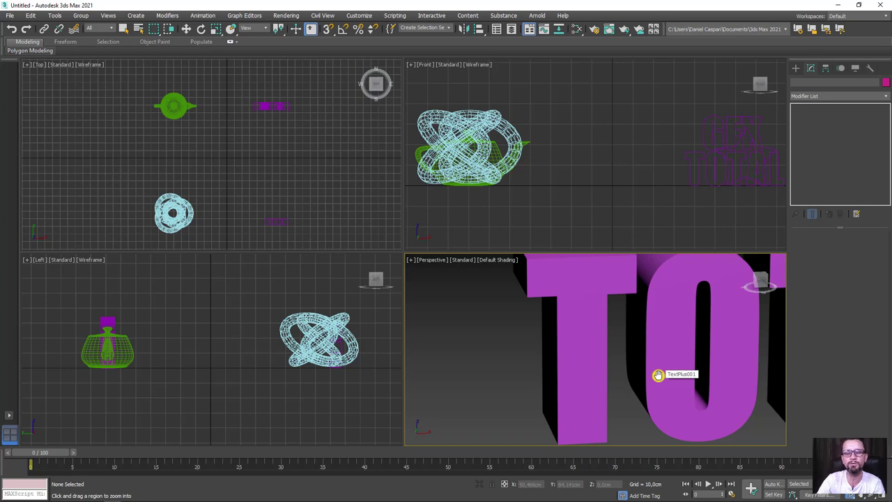
pyautogui.hotkey('shift', 'z')
pyautogui.hotkey('shift', 'z')
pyautogui.hotkey('shift', 'z')
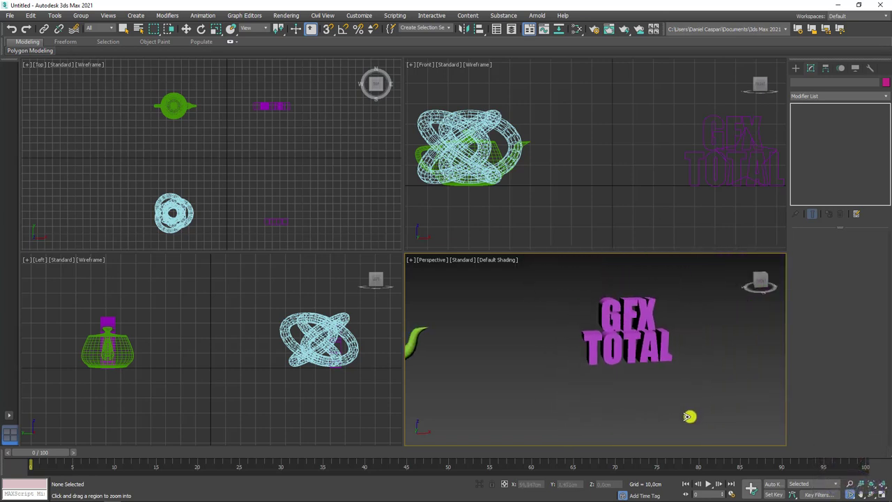
# Zoom Perspective in on GFX TOTAL, then Zoom All so the knot enlarges in Front.
pyautogui.click(862, 482)
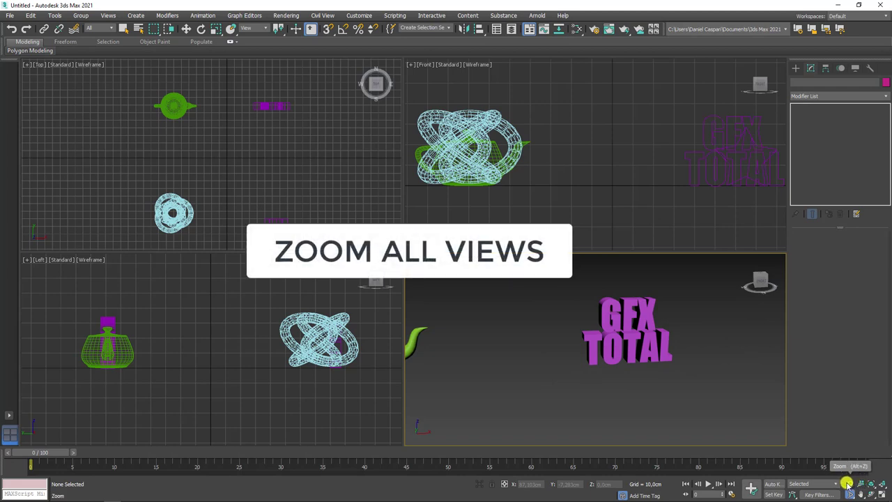
pyautogui.moveTo(767, 436); pyautogui.dragTo(668, 302)
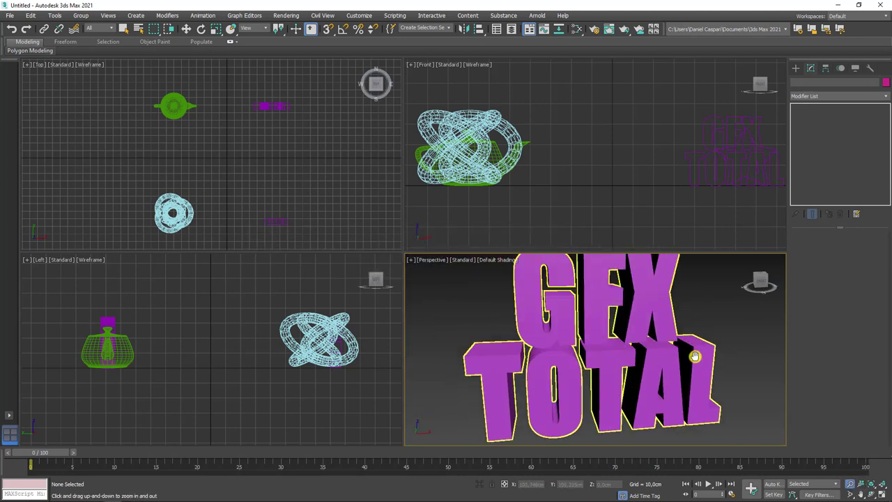
pyautogui.moveTo(668, 302)
pyautogui.mouseDown()
pyautogui.moveTo(685, 354)
pyautogui.moveTo(383, 329)
pyautogui.mouseUp()
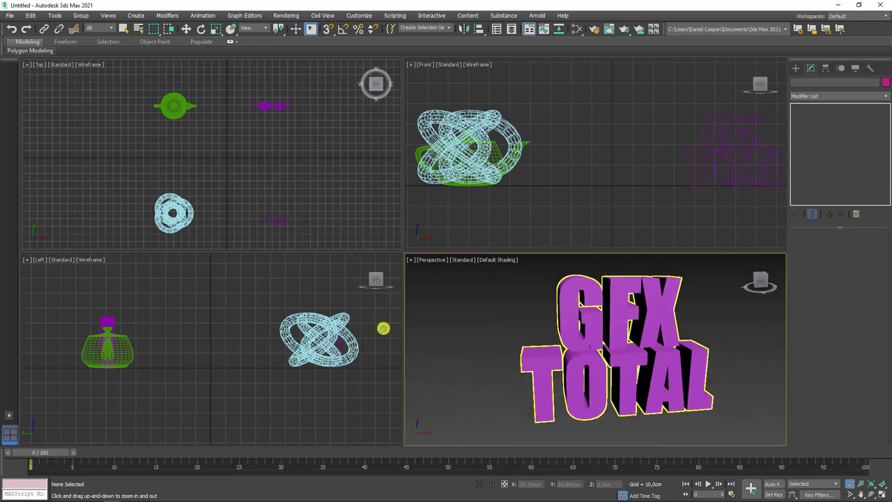
pyautogui.click(861, 483)
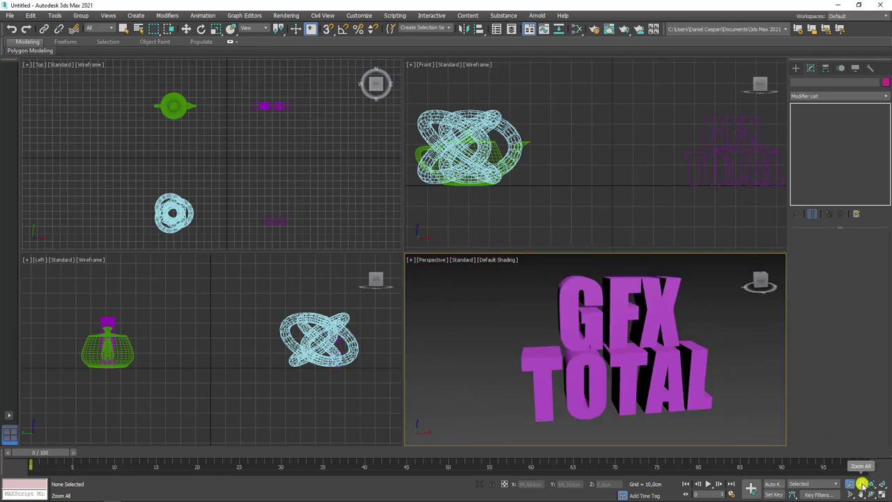
pyautogui.moveTo(630, 369)
pyautogui.mouseDown()
pyautogui.moveTo(639, 391)
pyautogui.moveTo(623, 272)
pyautogui.moveTo(624, 368)
pyautogui.moveTo(629, 295)
pyautogui.moveTo(630, 361)
pyautogui.mouseUp()
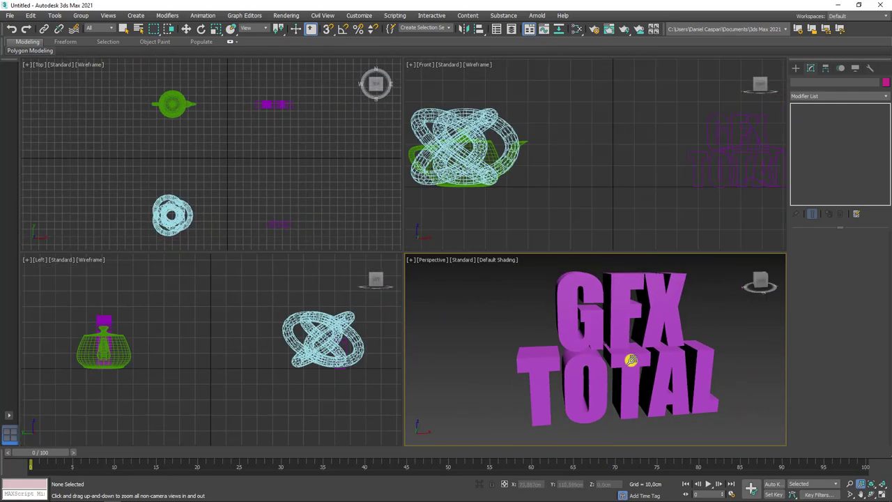
# Pan the Perspective view so GFX TOTAL sits lower and further left.
pyautogui.click(863, 493)
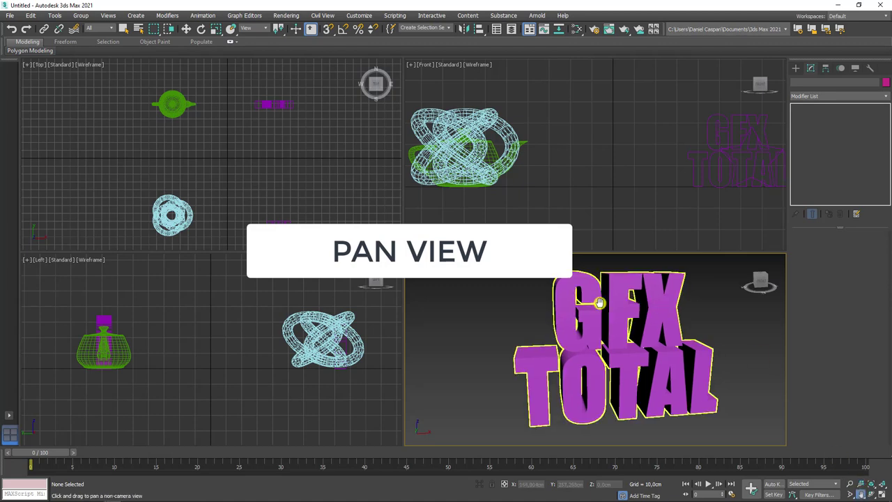
pyautogui.moveTo(593, 303)
pyautogui.mouseDown()
pyautogui.moveTo(602, 385)
pyautogui.moveTo(729, 303)
pyautogui.moveTo(606, 314)
pyautogui.moveTo(649, 258)
pyautogui.moveTo(408, 304)
pyautogui.moveTo(759, 325)
pyautogui.moveTo(609, 294)
pyautogui.moveTo(588, 151)
pyautogui.moveTo(667, 313)
pyautogui.moveTo(651, 315)
pyautogui.mouseUp()
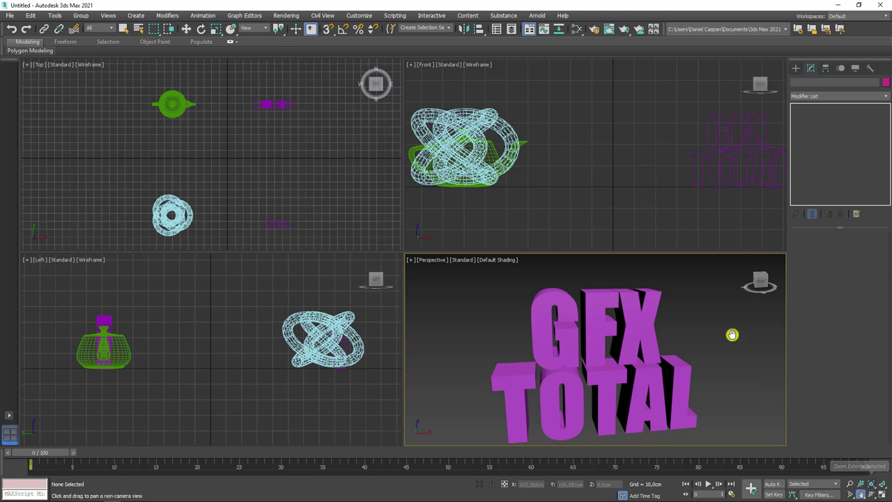
# Select the GFX TOTAL text, then zoom out until the teapot, knot and star show.
pyautogui.press('w')
pyautogui.click(680, 421)
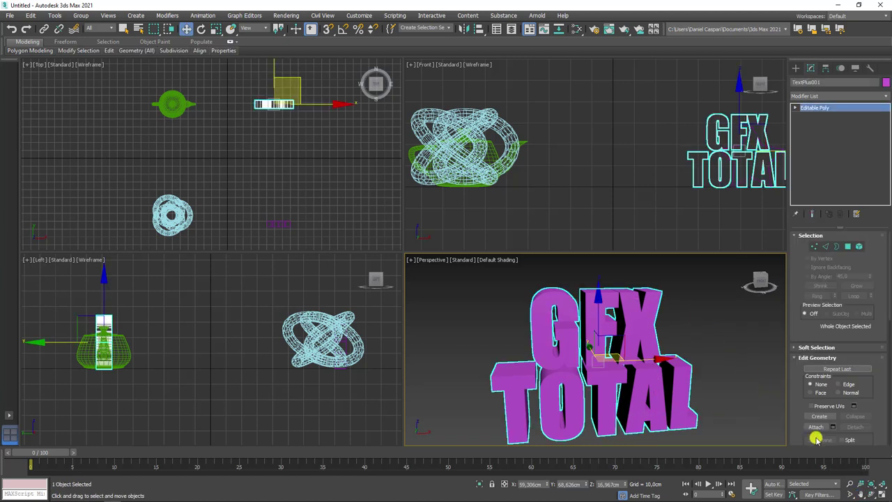
pyautogui.moveTo(869, 486); pyautogui.dragTo(869, 468)
pyautogui.moveTo(700, 432); pyautogui.dragTo(703, 412)
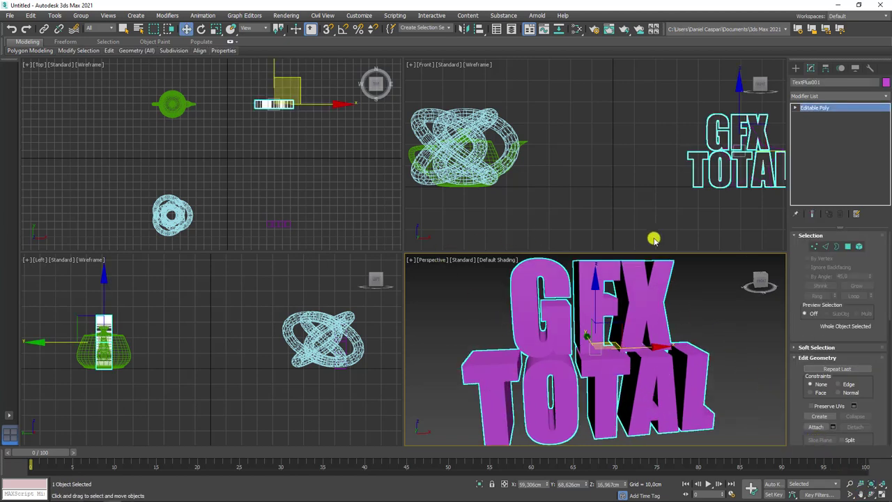
pyautogui.scroll(-5, 695, 312)
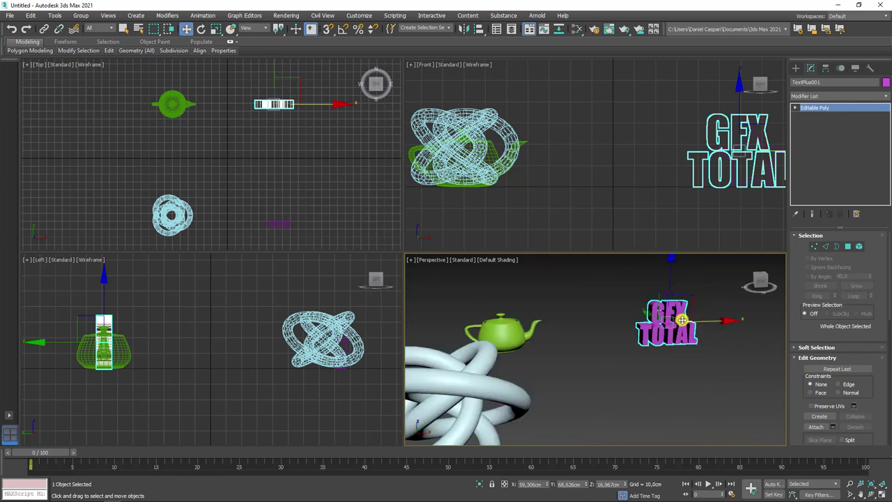
pyautogui.scroll(-3, 695, 312)
pyautogui.moveTo(706, 341)
pyautogui.mouseDown(button='middle')
pyautogui.moveTo(629, 352)
pyautogui.moveTo(654, 337)
pyautogui.moveTo(647, 378)
pyautogui.mouseUp(button='middle')
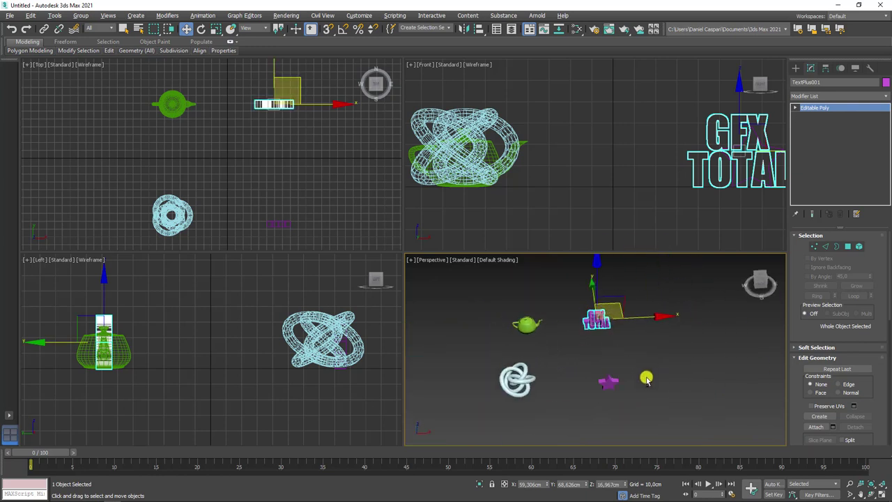
# Select and frame the teapot, then the star, in the Perspective view.
pyautogui.moveTo(532, 347); pyautogui.dragTo(533, 348)
pyautogui.click(533, 341)
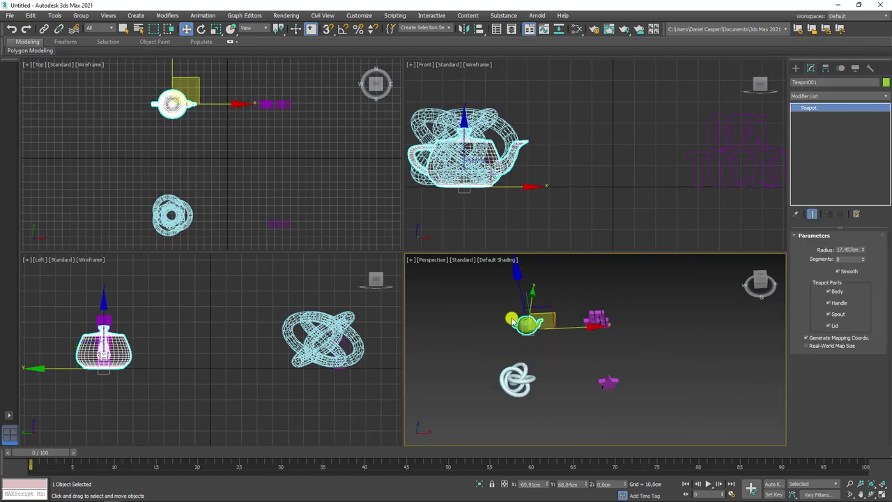
pyautogui.click(872, 484)
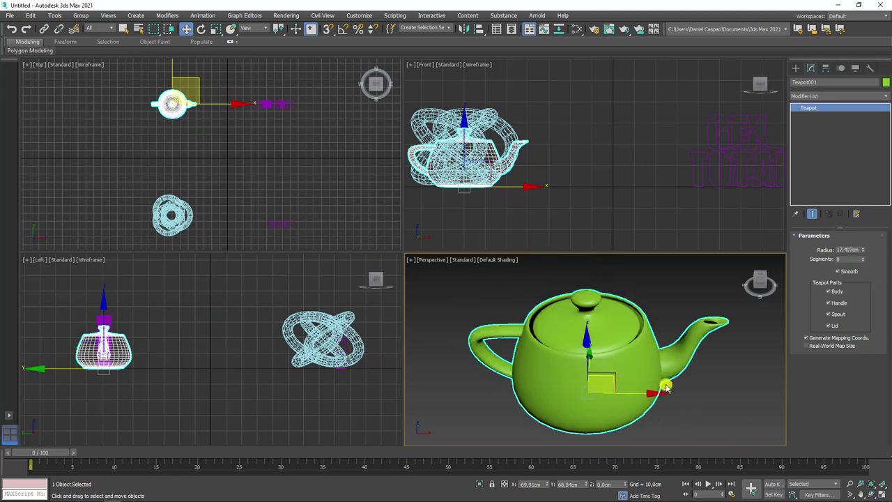
pyautogui.scroll(-5, 613, 303)
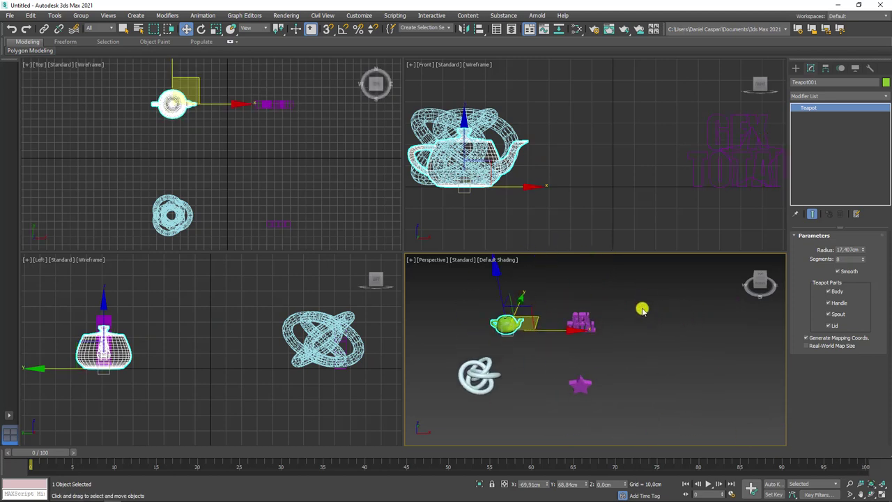
pyautogui.click(581, 383)
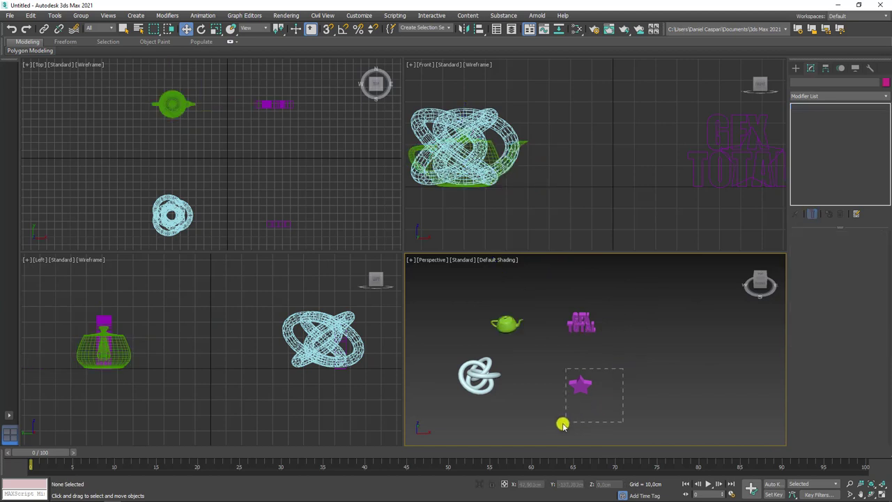
pyautogui.click(864, 487)
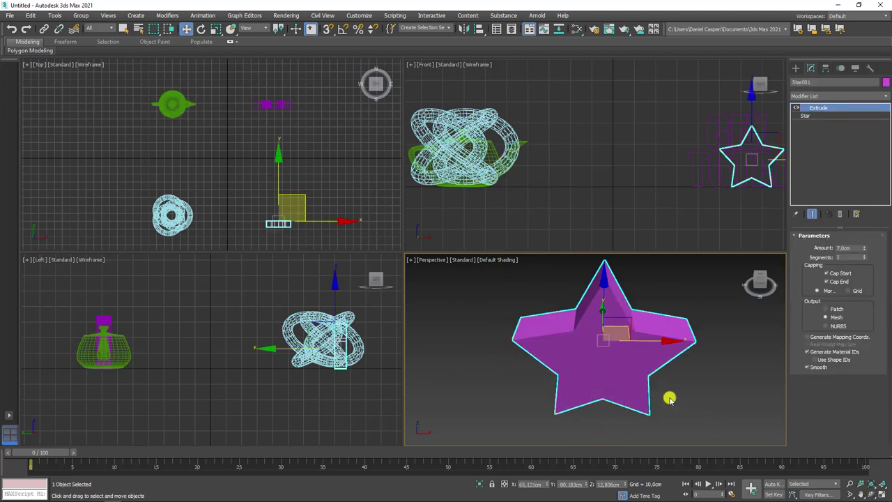
pyautogui.scroll(-5, 669, 399)
# Select all four objects and frame them, then deselect and Zoom Extents Perspective.
pyautogui.moveTo(545, 413); pyautogui.dragTo(545, 413)
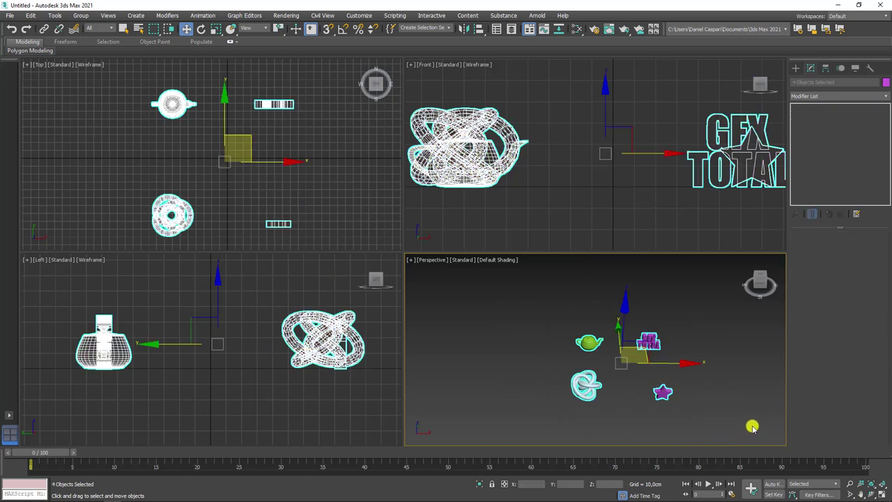
pyautogui.click(872, 484)
pyautogui.scroll(-5, 705, 368)
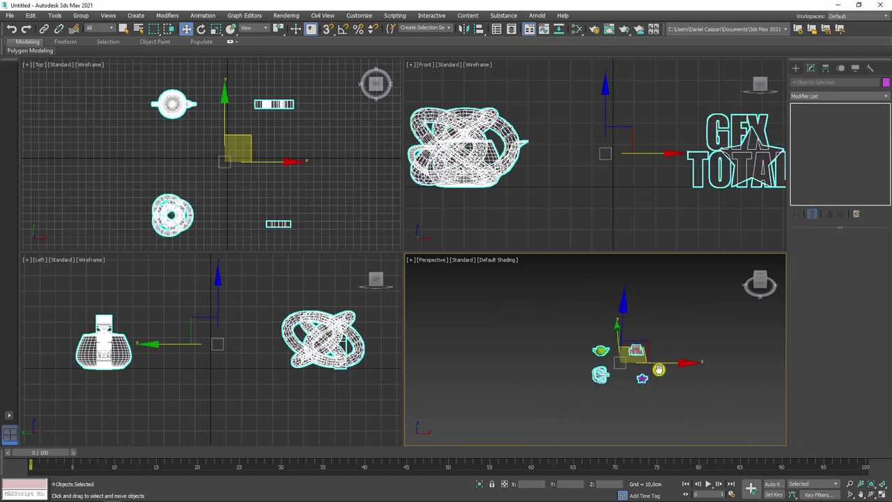
pyautogui.click(682, 395)
pyautogui.click(872, 486)
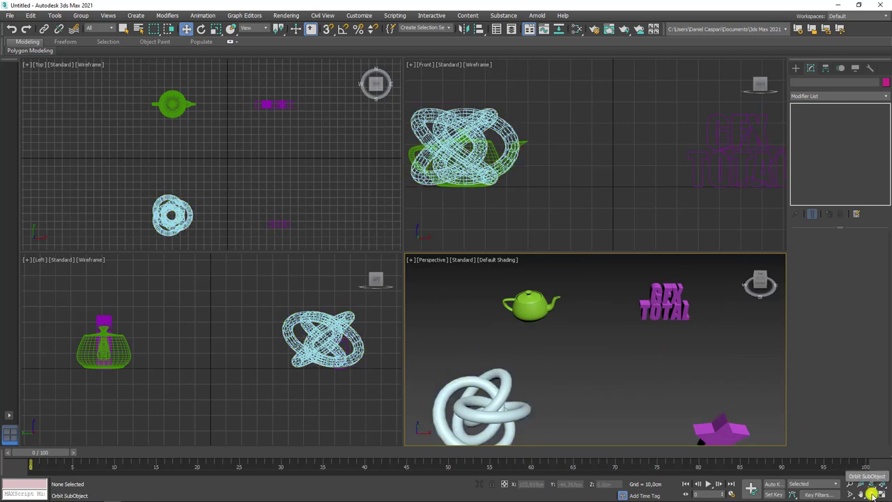
# Orbit the Perspective view around GFX TOTAL, ending on a close, angled view of the text.
pyautogui.click(872, 494)
pyautogui.moveTo(603, 372)
pyautogui.mouseDown()
pyautogui.moveTo(589, 374)
pyautogui.moveTo(580, 352)
pyautogui.moveTo(628, 342)
pyautogui.moveTo(689, 356)
pyautogui.moveTo(663, 273)
pyautogui.moveTo(757, 278)
pyautogui.moveTo(686, 267)
pyautogui.moveTo(617, 334)
pyautogui.moveTo(553, 338)
pyautogui.moveTo(537, 384)
pyautogui.moveTo(644, 377)
pyautogui.moveTo(697, 349)
pyautogui.moveTo(647, 331)
pyautogui.moveTo(615, 370)
pyautogui.moveTo(683, 321)
pyautogui.moveTo(603, 351)
pyautogui.moveTo(564, 338)
pyautogui.moveTo(611, 339)
pyautogui.moveTo(585, 348)
pyautogui.moveTo(623, 345)
pyautogui.moveTo(598, 343)
pyautogui.mouseUp()
pyautogui.press('w')
pyautogui.click(593, 327)
pyautogui.keyDown('alt'); pyautogui.moveTo(593, 327); pyautogui.dragTo(683, 390, button='middle'); pyautogui.keyUp('alt')
pyautogui.click(739, 419)
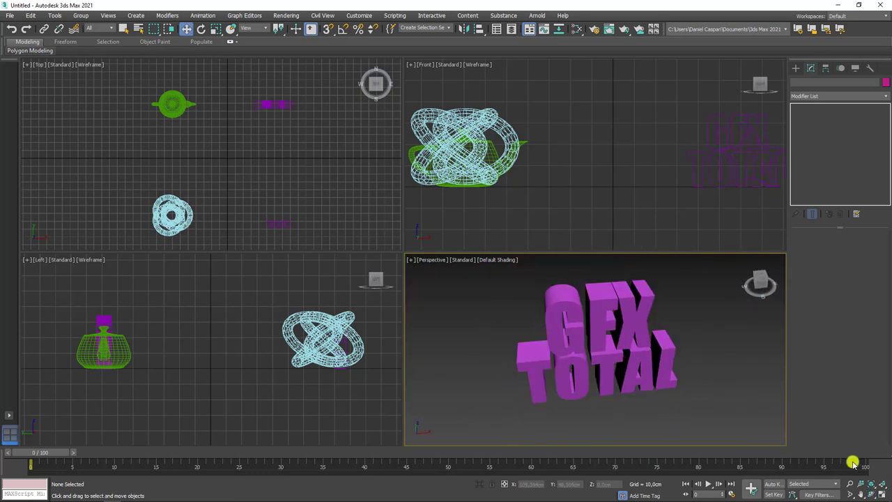
pyautogui.click(876, 491)
pyautogui.moveTo(598, 360)
pyautogui.mouseDown()
pyautogui.moveTo(577, 354)
pyautogui.moveTo(691, 360)
pyautogui.moveTo(534, 342)
pyautogui.moveTo(348, 342)
pyautogui.moveTo(409, 366)
pyautogui.moveTo(552, 368)
pyautogui.moveTo(589, 346)
pyautogui.moveTo(538, 322)
pyautogui.moveTo(552, 349)
pyautogui.moveTo(565, 342)
pyautogui.moveTo(551, 327)
pyautogui.moveTo(583, 314)
pyautogui.mouseUp()
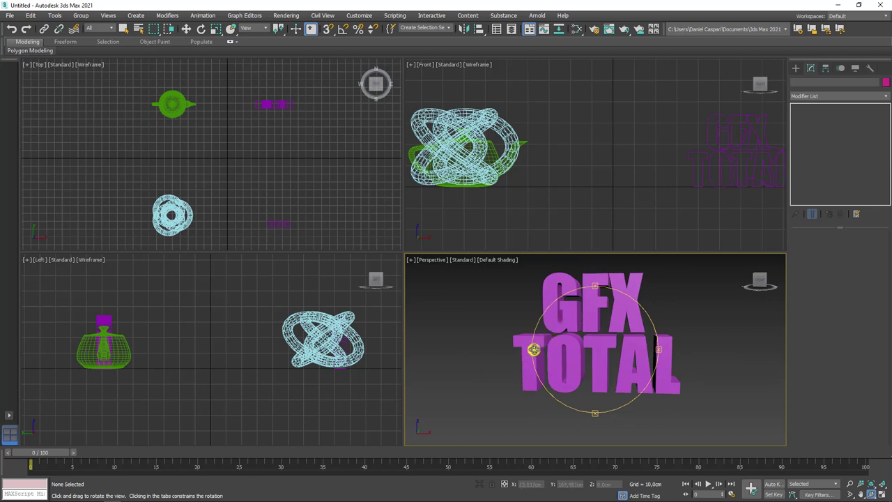
pyautogui.moveTo(532, 349)
pyautogui.mouseDown()
pyautogui.moveTo(597, 350)
pyautogui.moveTo(466, 348)
pyautogui.moveTo(602, 348)
pyautogui.moveTo(530, 291)
pyautogui.moveTo(563, 235)
pyautogui.moveTo(542, 349)
pyautogui.moveTo(507, 342)
pyautogui.moveTo(545, 349)
pyautogui.moveTo(594, 291)
pyautogui.moveTo(591, 255)
pyautogui.moveTo(604, 299)
pyautogui.moveTo(604, 290)
pyautogui.mouseUp()
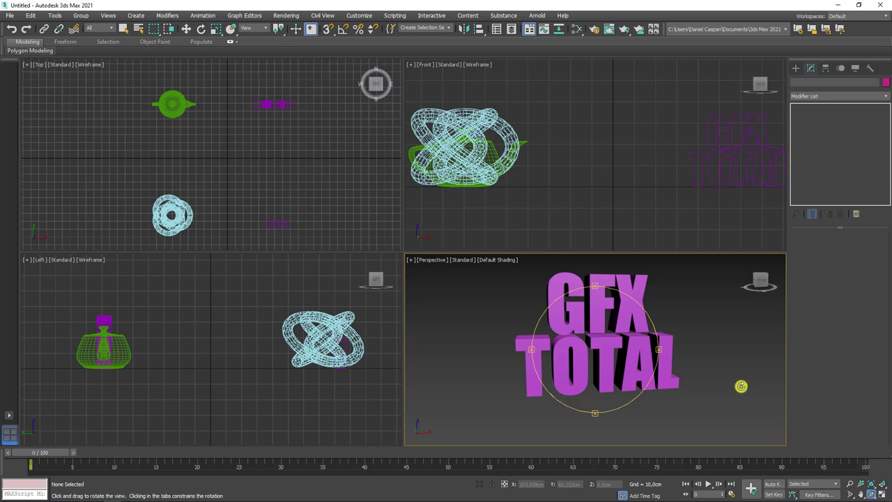
# Zoom Extents All, then select the star, frame it in every view, and wheel-zoom Perspective out.
pyautogui.click(882, 491)
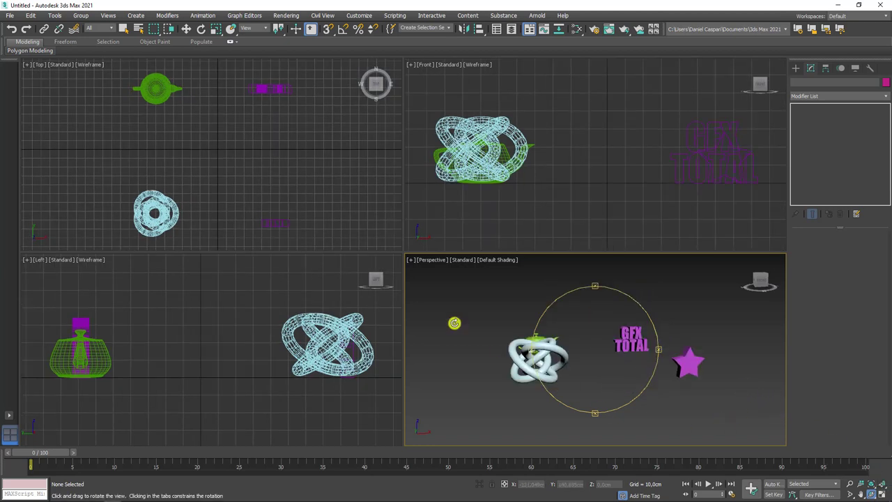
pyautogui.press('w')
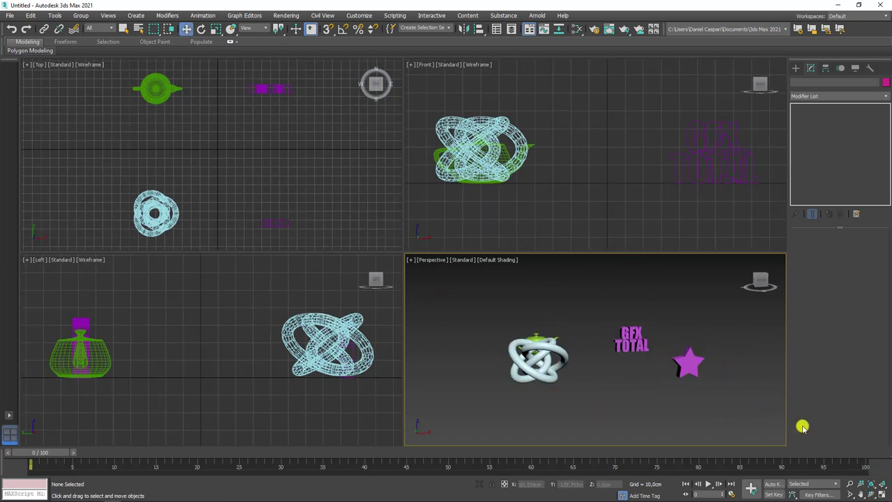
pyautogui.click(695, 368)
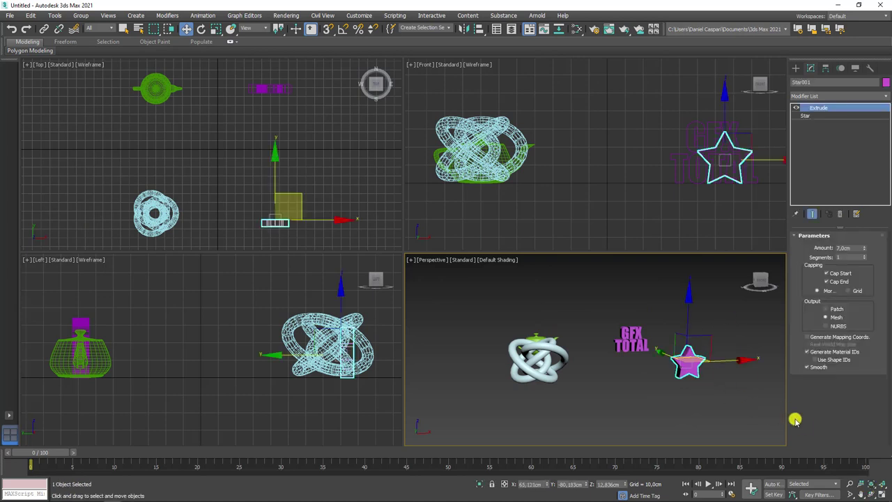
pyautogui.click(870, 483)
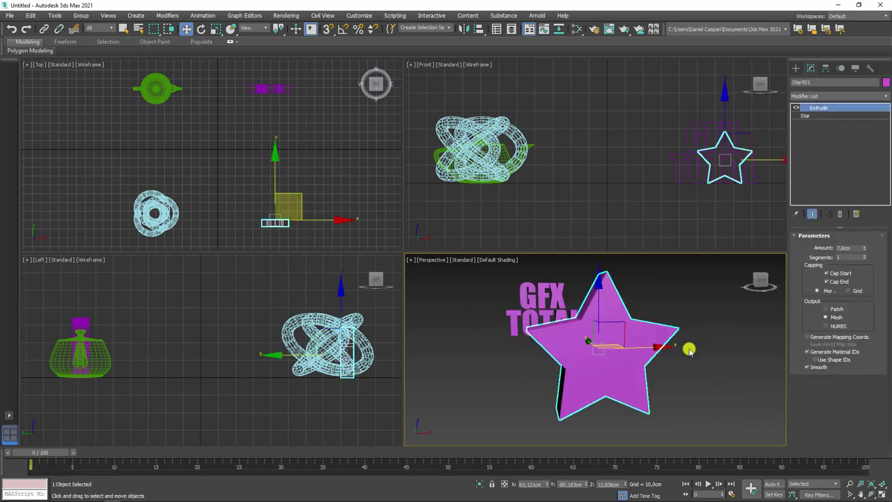
pyautogui.click(878, 484)
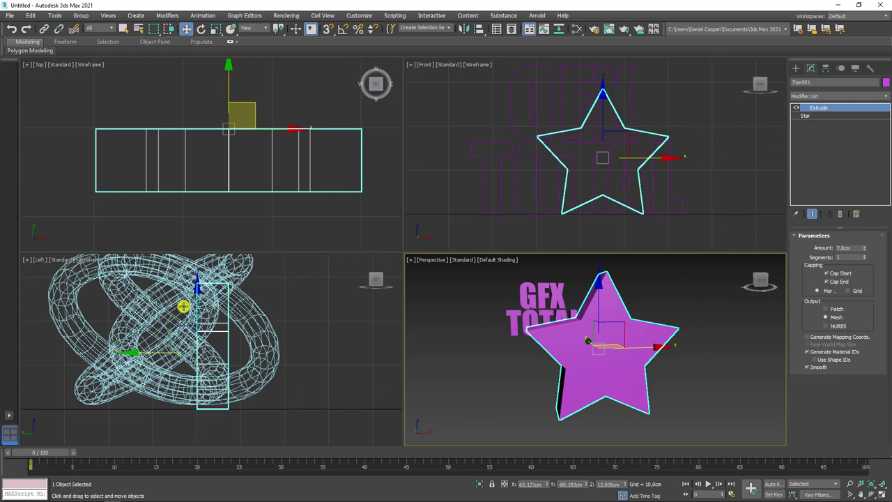
pyautogui.scroll(-3, 504, 317)
pyautogui.scroll(-4, 524, 358)
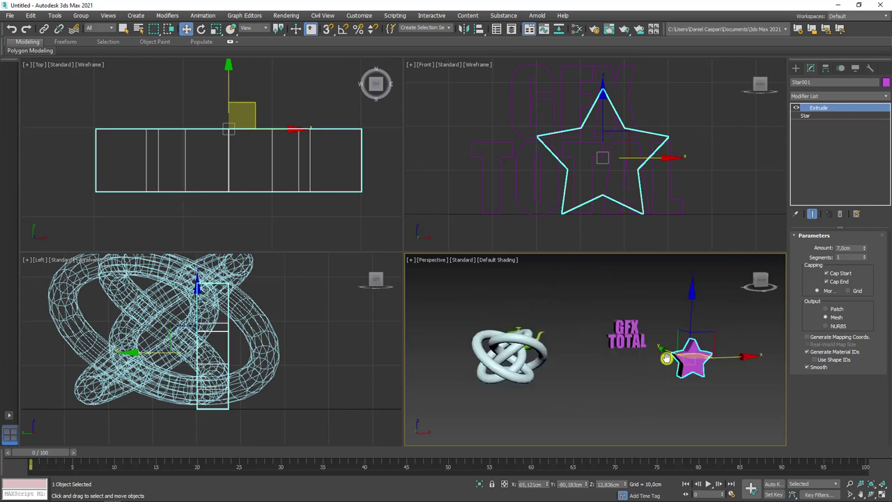
# Zoom Perspective interactively, then frame the selected star in Perspective and the other three views.
pyautogui.click(849, 483)
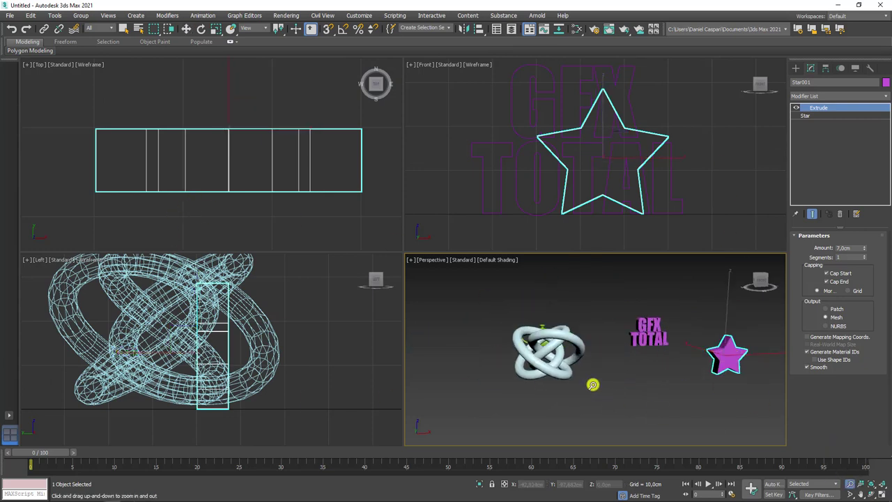
pyautogui.moveTo(593, 383)
pyautogui.mouseDown()
pyautogui.moveTo(616, 390)
pyautogui.moveTo(623, 370)
pyautogui.moveTo(611, 405)
pyautogui.moveTo(621, 361)
pyautogui.mouseUp()
pyautogui.click(861, 483)
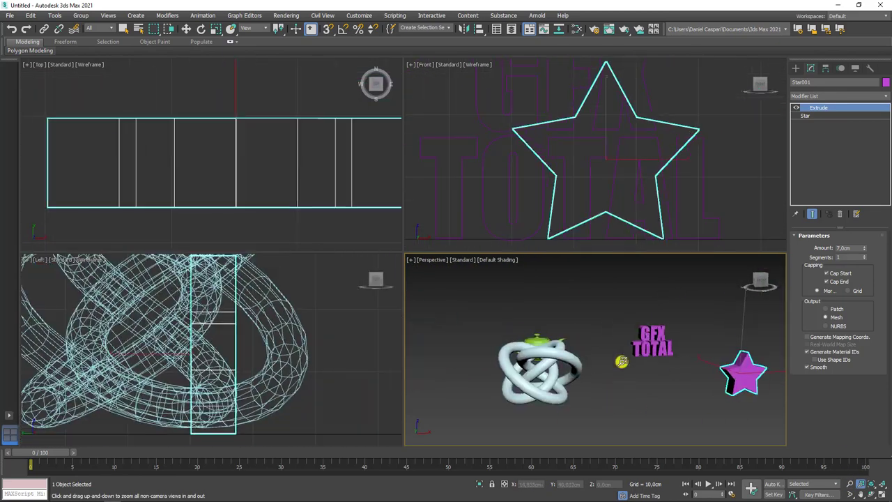
pyautogui.click(869, 484)
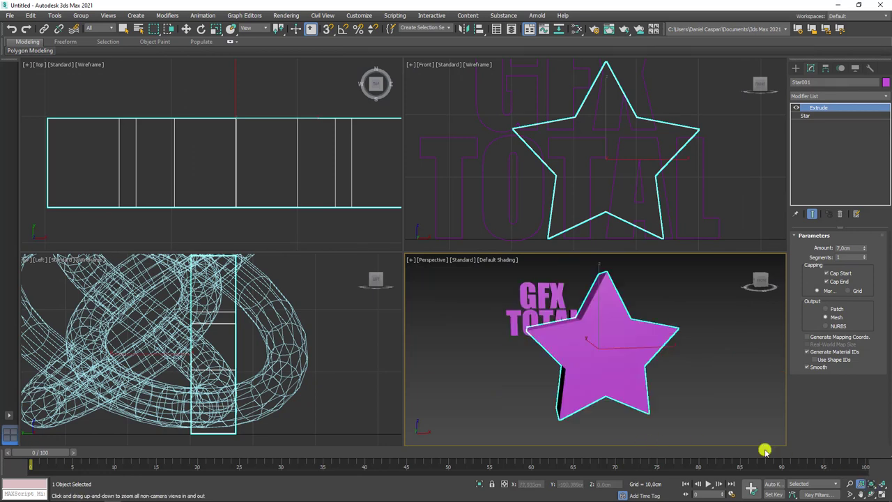
pyautogui.click(882, 483)
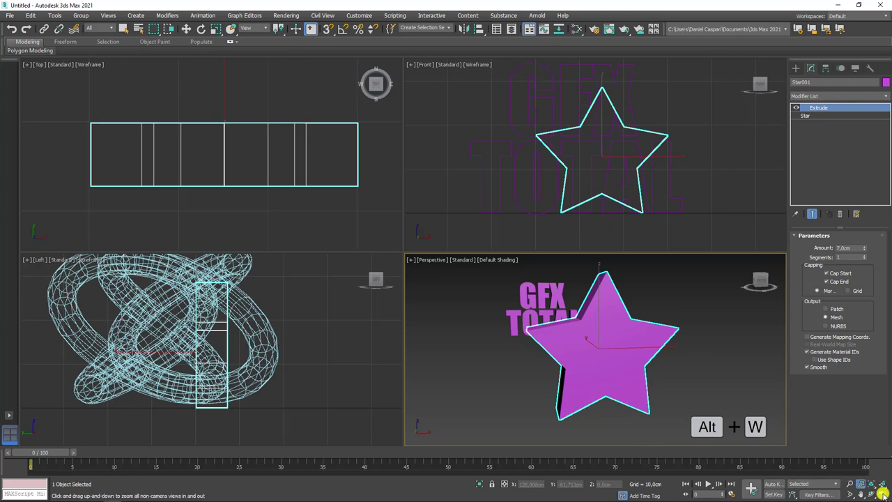
# Maximize and restore the Perspective, Front and Top viewports in turn.
pyautogui.click(882, 493)
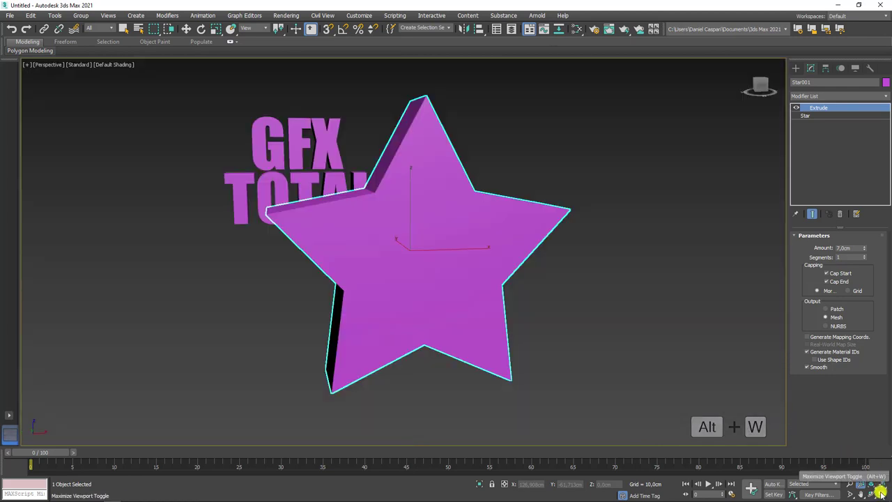
pyautogui.click(881, 492)
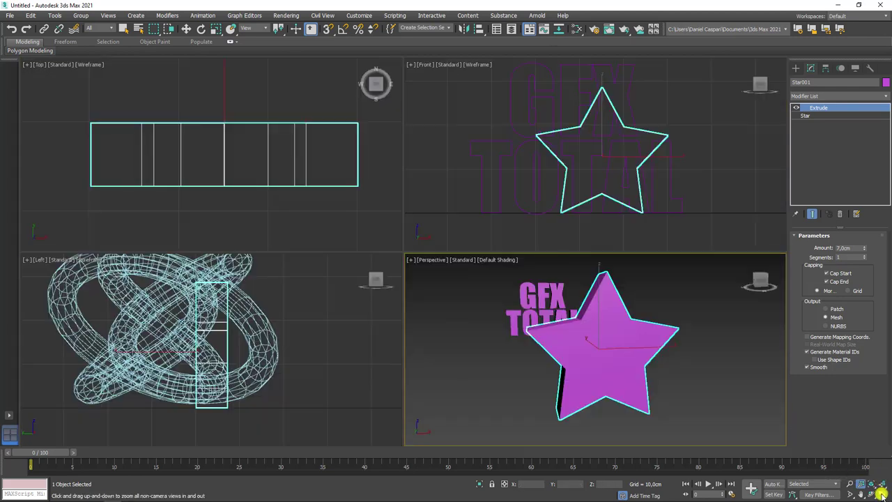
pyautogui.click(474, 116)
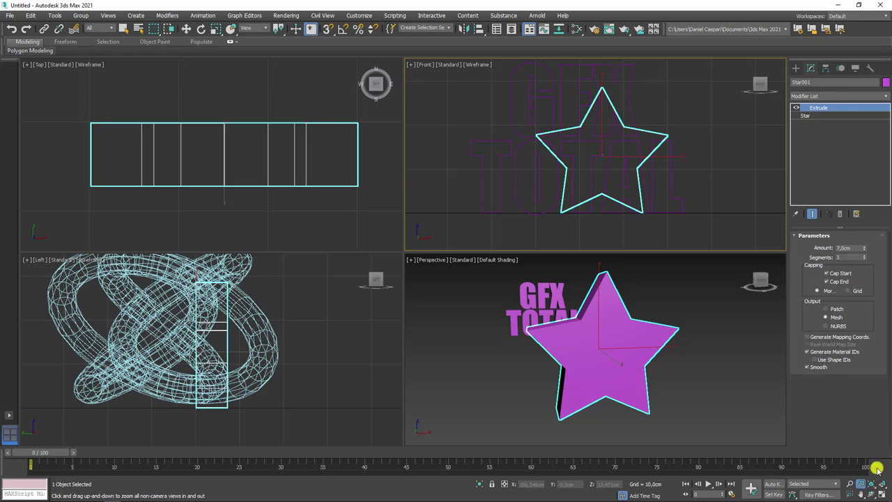
pyautogui.click(883, 493)
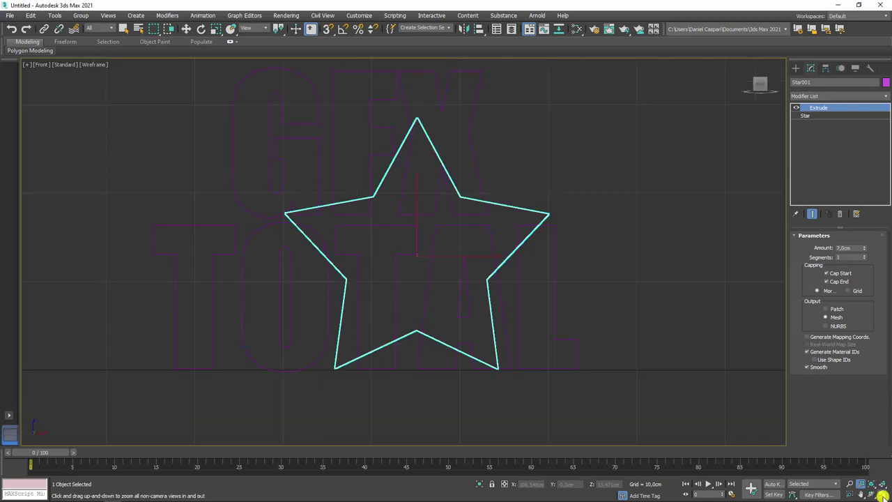
pyautogui.click(884, 493)
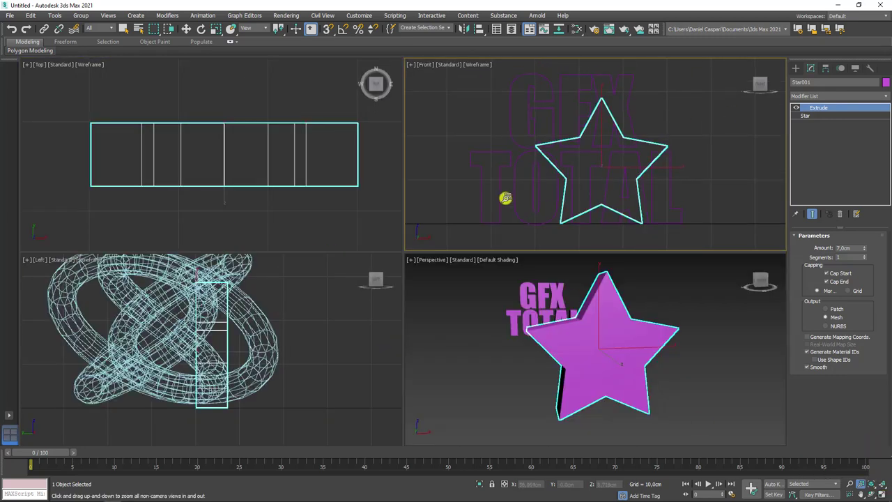
pyautogui.click(222, 104)
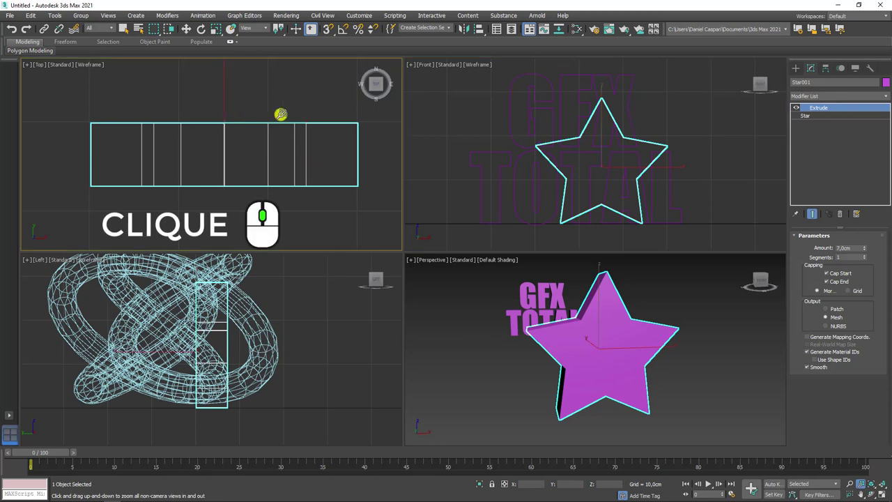
pyautogui.click(883, 493)
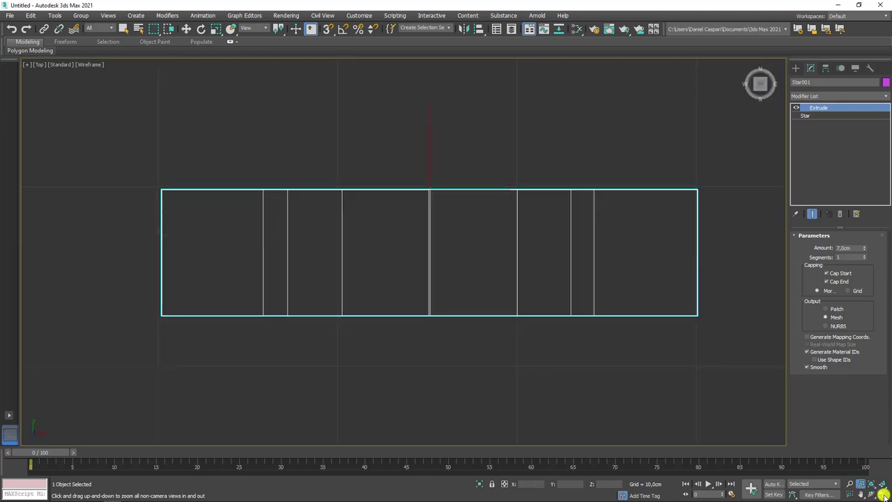
pyautogui.click(883, 493)
# Maximize and restore the Left view, then pan Perspective to show all of GFX TOTAL.
pyautogui.click(388, 366)
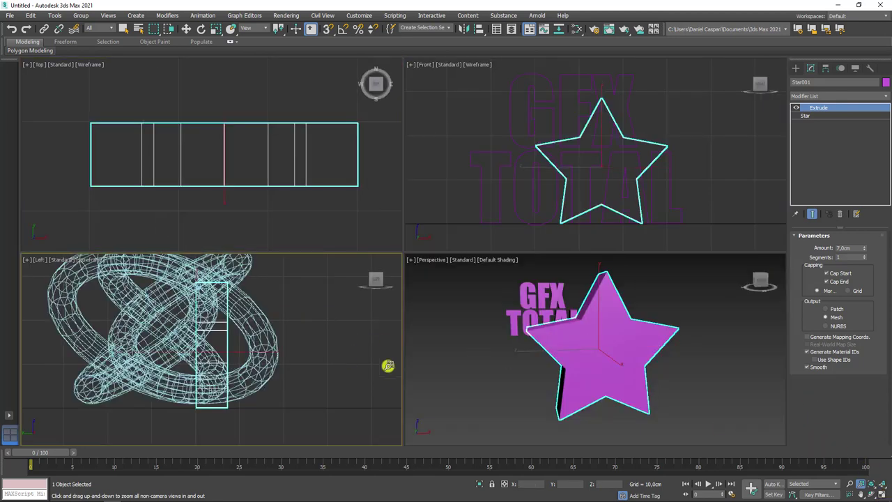
pyautogui.click(883, 494)
pyautogui.click(883, 493)
pyautogui.moveTo(736, 348); pyautogui.dragTo(754, 391, button='middle')
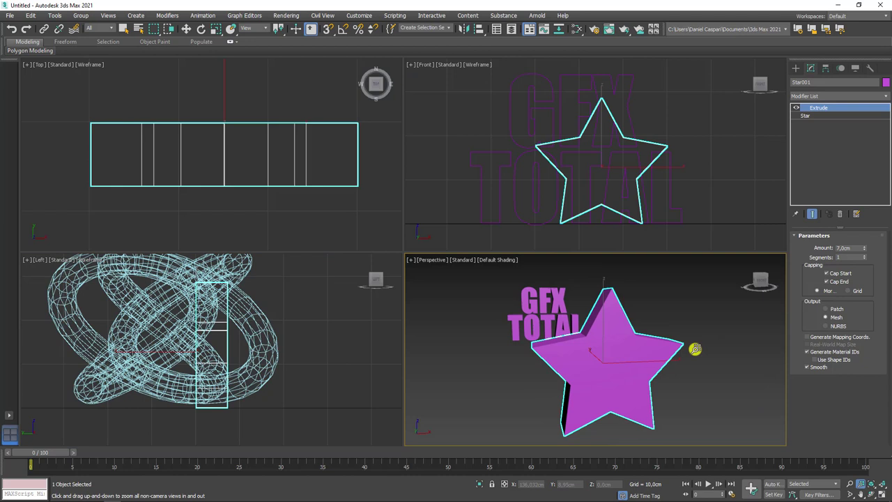
# Zoom Extents Perspective, orbit it to a new angle, and select the GFX TOTAL text.
pyautogui.press('w')
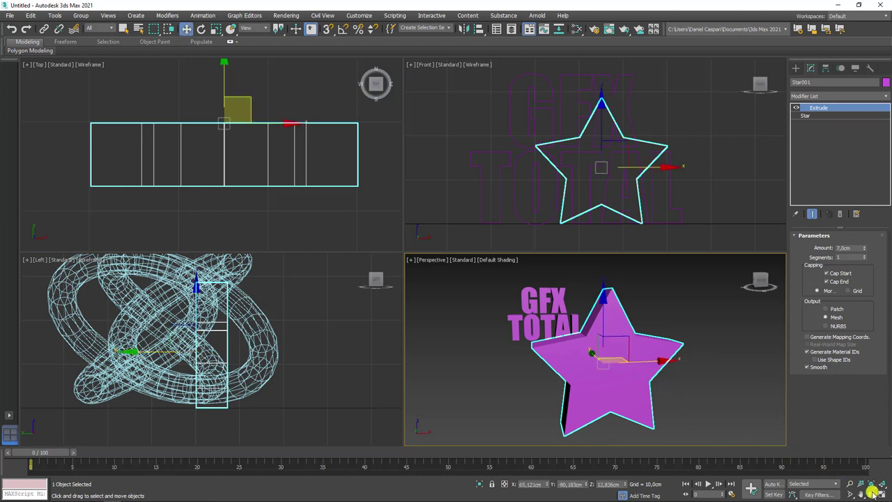
pyautogui.click(871, 483)
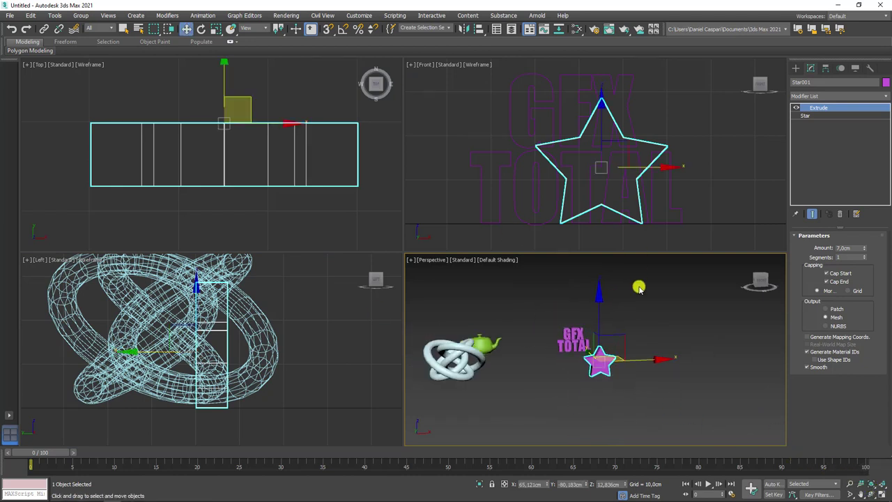
pyautogui.keyDown('alt'); pyautogui.moveTo(632, 370); pyautogui.dragTo(671, 364, button='middle'); pyautogui.keyUp('alt')
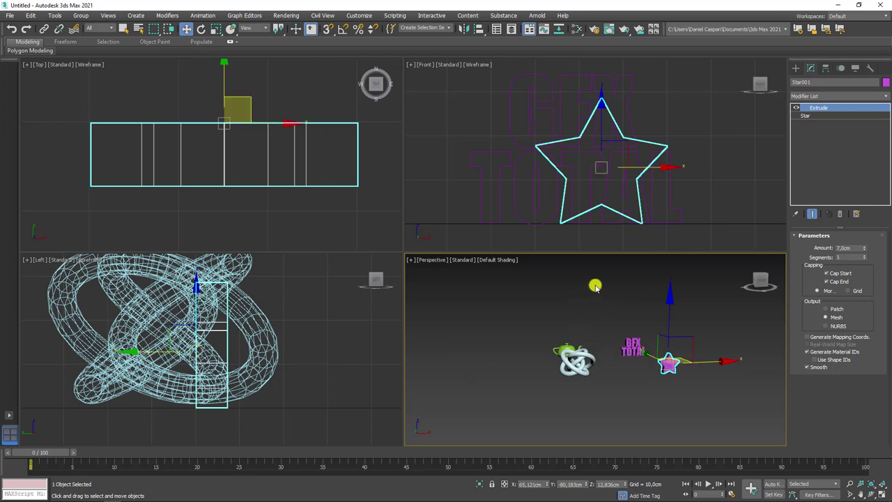
pyautogui.click(635, 352)
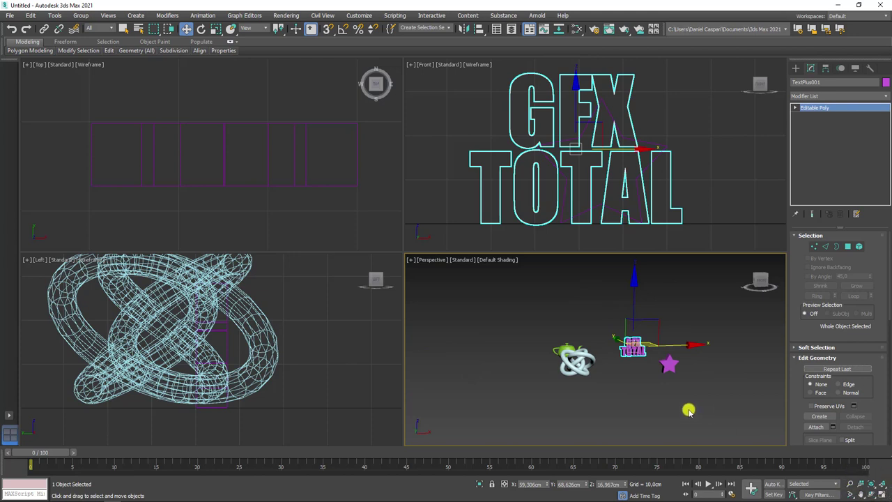
# Zoom the perspective view onto the GFX TOTAL text with Z, adjusting the zoom.
pyautogui.press('z')
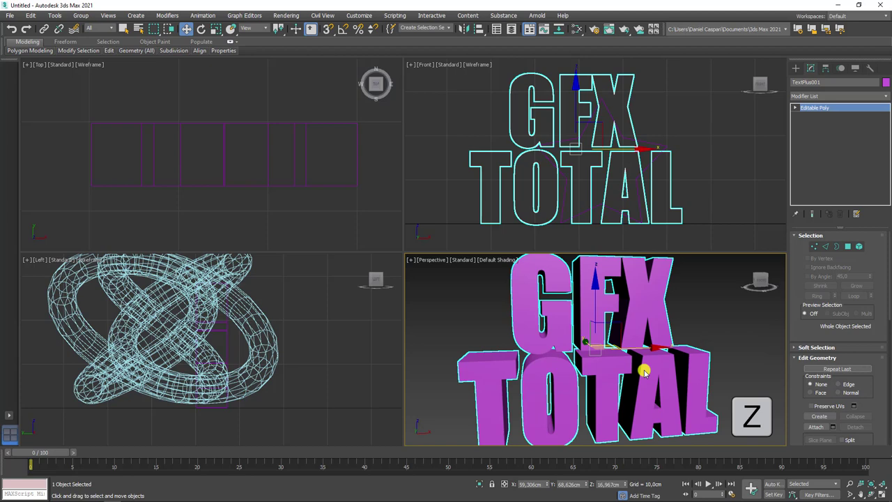
pyautogui.scroll(-5, 644, 373)
pyautogui.scroll(-2, 638, 386)
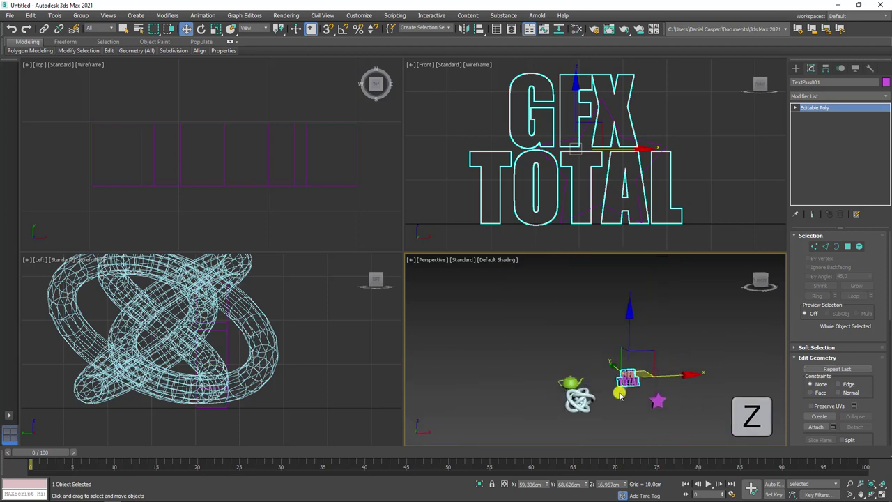
pyautogui.scroll(5, 619, 394)
pyautogui.scroll(2, 614, 391)
pyautogui.scroll(-6, 613, 390)
pyautogui.scroll(5, 606, 385)
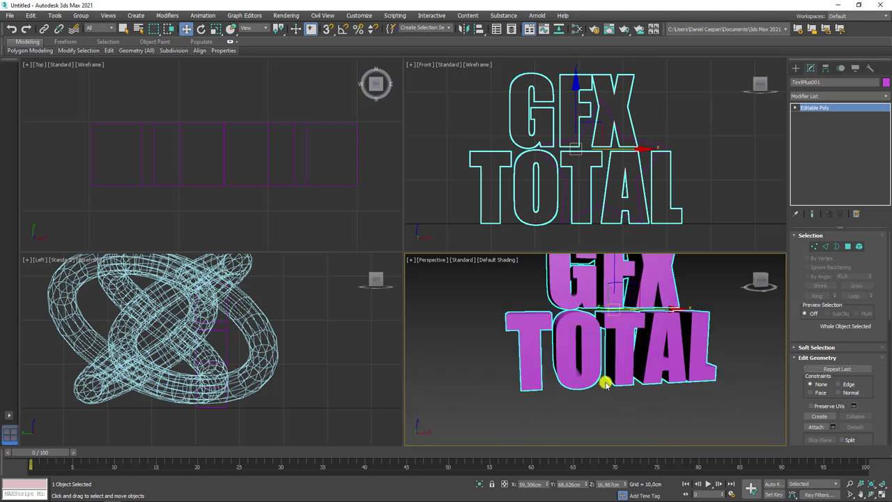
pyautogui.scroll(-5, 607, 384)
pyautogui.scroll(3, 610, 369)
pyautogui.scroll(-2, 613, 356)
pyautogui.scroll(-2, 616, 345)
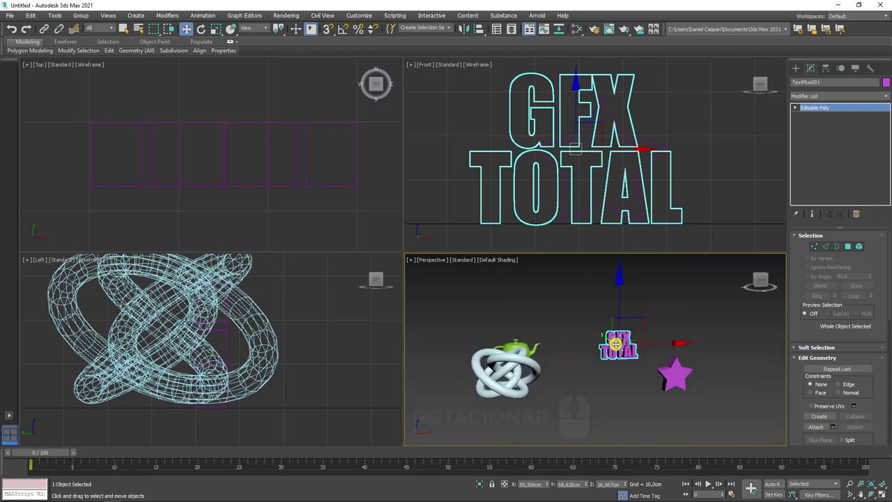
# Orbit the perspective view around the text up to a higher angle over the teapot and knot.
pyautogui.keyDown('alt'); pyautogui.moveTo(616, 342); pyautogui.dragTo(613, 345, button='middle'); pyautogui.keyUp('alt')
pyautogui.scroll(3, 613, 343)
pyautogui.scroll(-2, 609, 340)
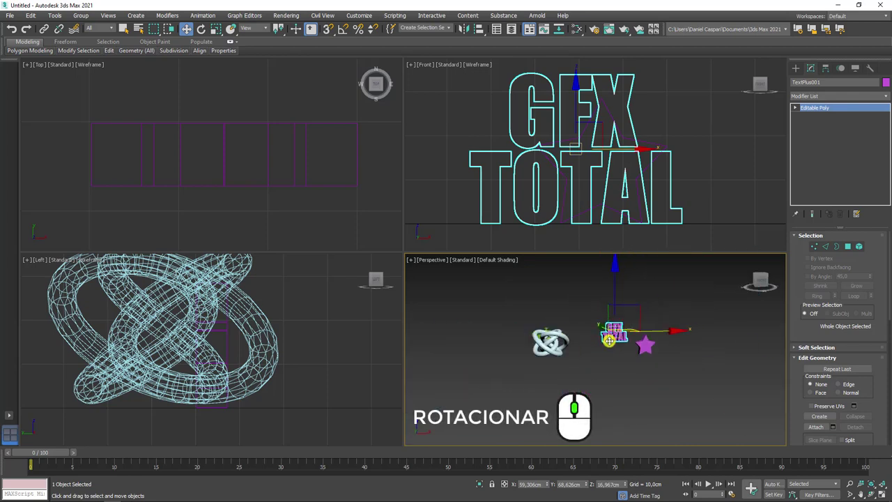
pyautogui.scroll(4, 618, 329)
pyautogui.scroll(3, 618, 328)
pyautogui.scroll(-7, 618, 328)
pyautogui.keyDown('alt'); pyautogui.moveTo(617, 333); pyautogui.dragTo(590, 387, button='middle'); pyautogui.keyUp('alt')
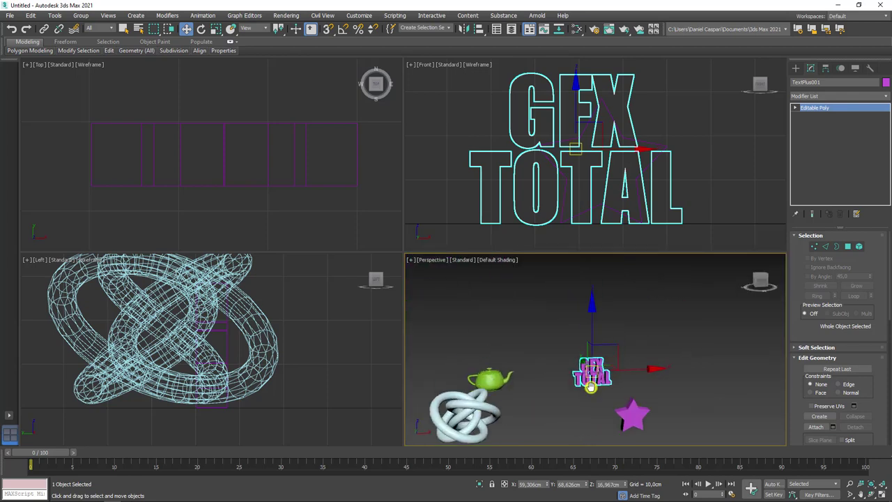
pyautogui.scroll(3, 592, 377)
pyautogui.scroll(3, 598, 354)
pyautogui.scroll(-4, 598, 354)
pyautogui.scroll(-1, 600, 353)
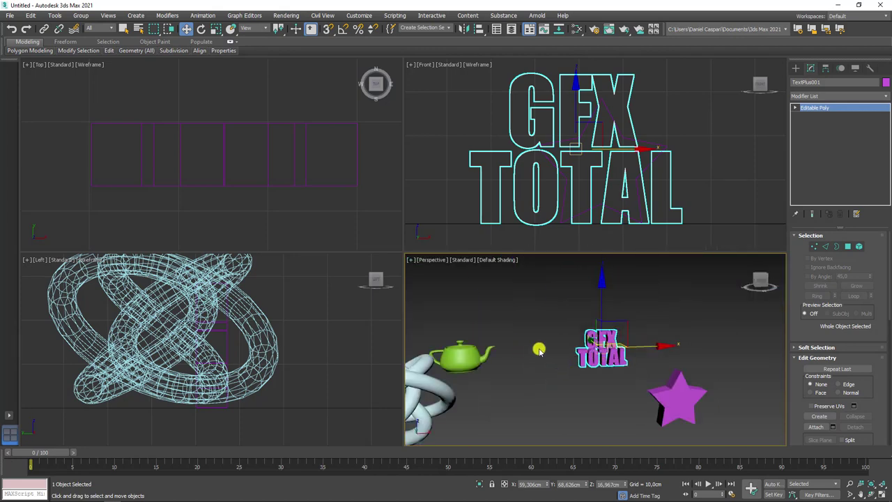
# Pan the perspective view so the objects shift right, then orbit around the scene.
pyautogui.moveTo(539, 349)
pyautogui.mouseDown(button='middle')
pyautogui.moveTo(660, 323)
pyautogui.moveTo(512, 355)
pyautogui.moveTo(673, 369)
pyautogui.moveTo(547, 329)
pyautogui.moveTo(512, 366)
pyautogui.mouseUp(button='middle')
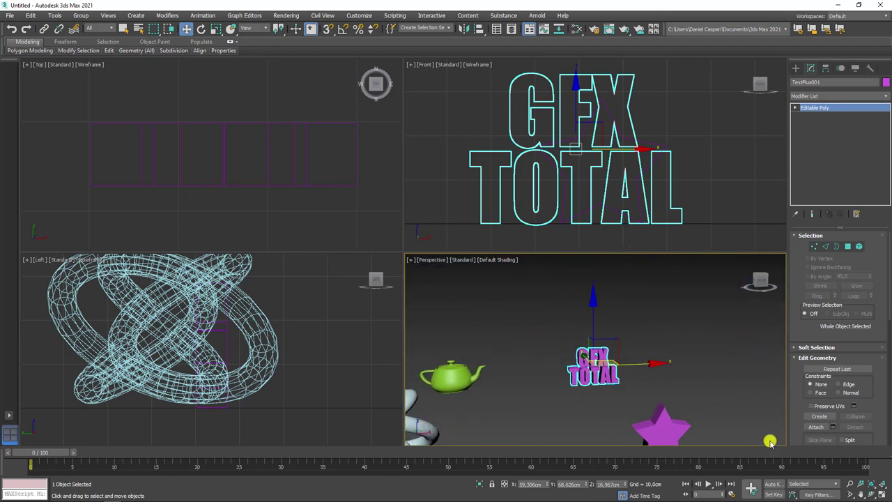
pyautogui.click(863, 492)
pyautogui.moveTo(630, 372); pyautogui.dragTo(660, 354)
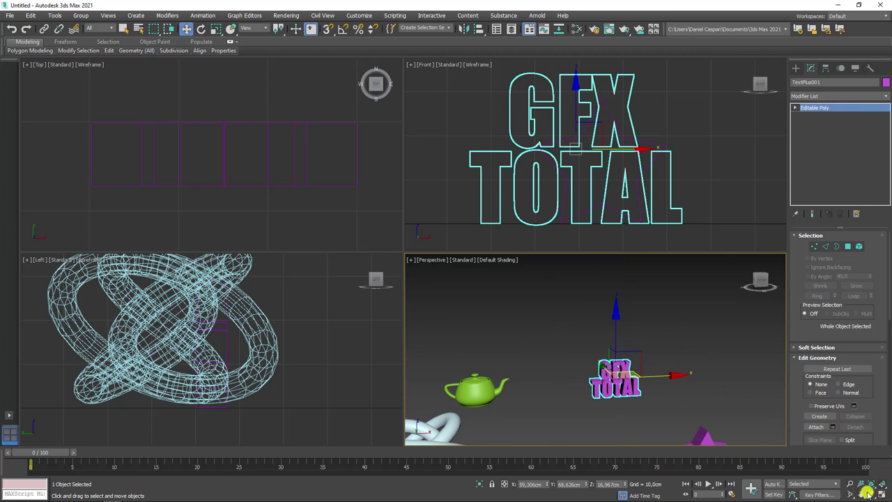
pyautogui.moveTo(591, 331)
pyautogui.mouseDown()
pyautogui.moveTo(637, 313)
pyautogui.moveTo(647, 379)
pyautogui.moveTo(584, 328)
pyautogui.mouseUp()
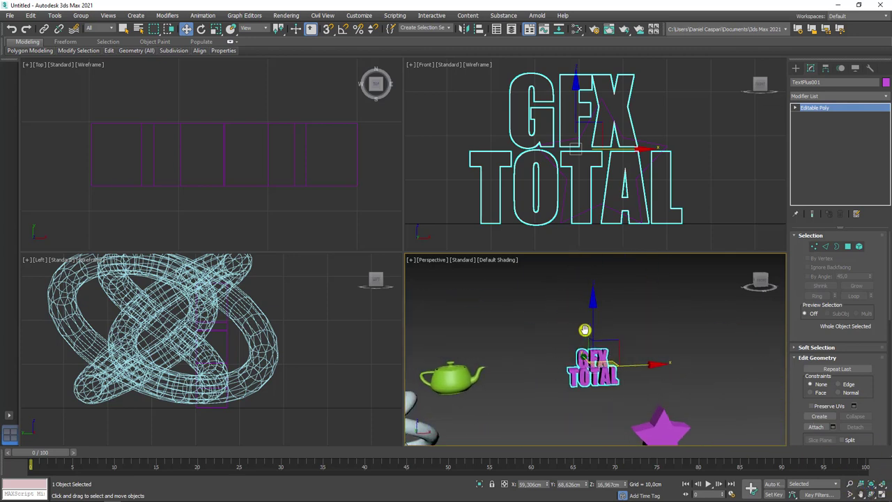
pyautogui.scroll(-2, 555, 108)
# Pan the Left view so the knot moves down-right, then pan the perspective view across the objects.
pyautogui.moveTo(130, 286); pyautogui.dragTo(172, 327, button='middle')
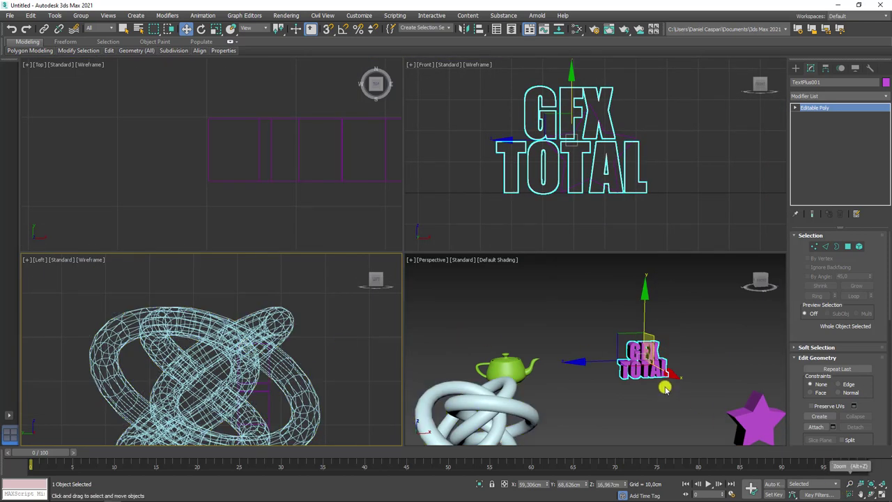
pyautogui.click(873, 493)
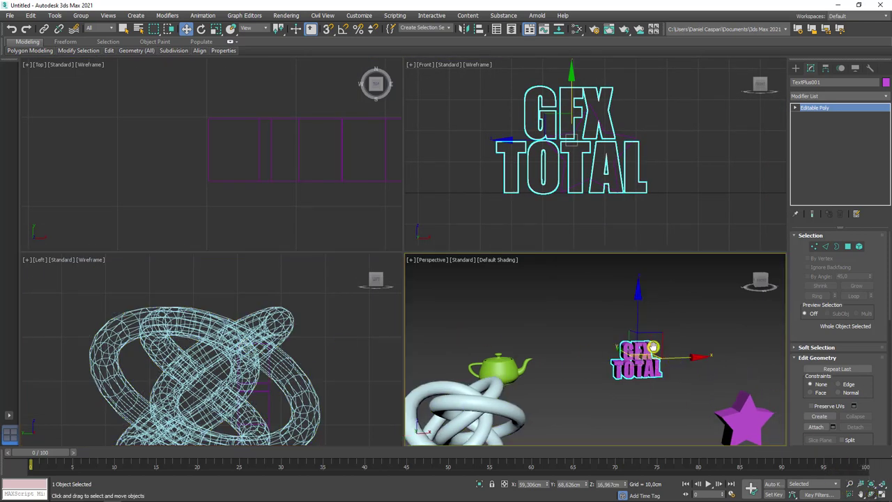
pyautogui.moveTo(751, 388)
pyautogui.mouseDown()
pyautogui.moveTo(630, 355)
pyautogui.moveTo(642, 389)
pyautogui.mouseUp()
pyautogui.moveTo(642, 388)
pyautogui.mouseDown(button='middle')
pyautogui.moveTo(676, 315)
pyautogui.moveTo(605, 321)
pyautogui.moveTo(676, 334)
pyautogui.moveTo(599, 364)
pyautogui.moveTo(660, 347)
pyautogui.moveTo(610, 363)
pyautogui.moveTo(634, 377)
pyautogui.moveTo(589, 307)
pyautogui.moveTo(667, 319)
pyautogui.moveTo(578, 361)
pyautogui.moveTo(641, 324)
pyautogui.moveTo(586, 362)
pyautogui.moveTo(667, 332)
pyautogui.moveTo(545, 392)
pyautogui.moveTo(641, 401)
pyautogui.moveTo(665, 328)
pyautogui.moveTo(608, 329)
pyautogui.moveTo(643, 372)
pyautogui.moveTo(548, 353)
pyautogui.moveTo(593, 370)
pyautogui.moveTo(550, 373)
pyautogui.moveTo(657, 360)
pyautogui.moveTo(628, 364)
pyautogui.moveTo(641, 380)
pyautogui.moveTo(687, 385)
pyautogui.mouseUp(button='middle')
# Zoom out in Perspective, select the torus knot and zoom in on it, then deselect it.
pyautogui.scroll(5, 698, 367)
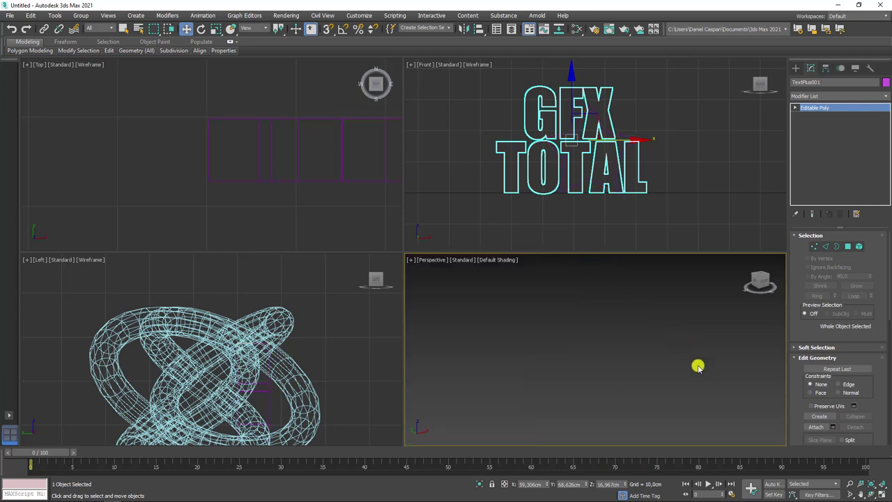
pyautogui.scroll(-3, 605, 354)
pyautogui.scroll(-3, 604, 352)
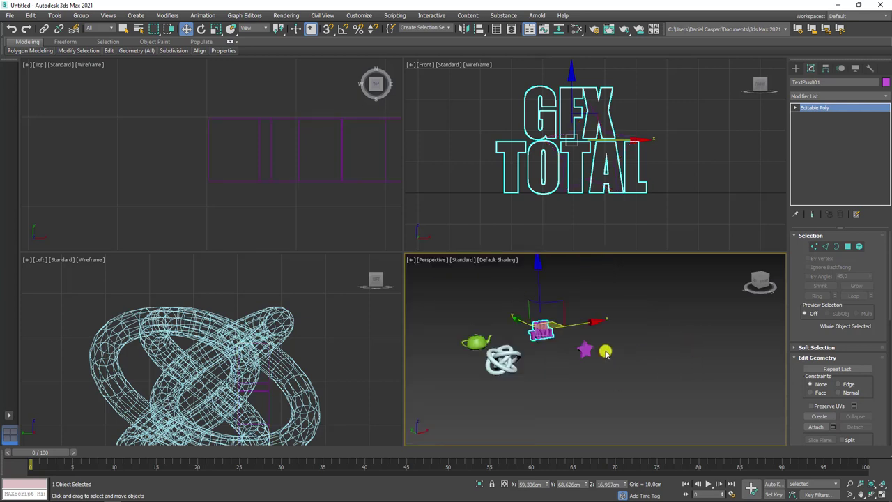
pyautogui.scroll(-2, 603, 355)
pyautogui.click(546, 357)
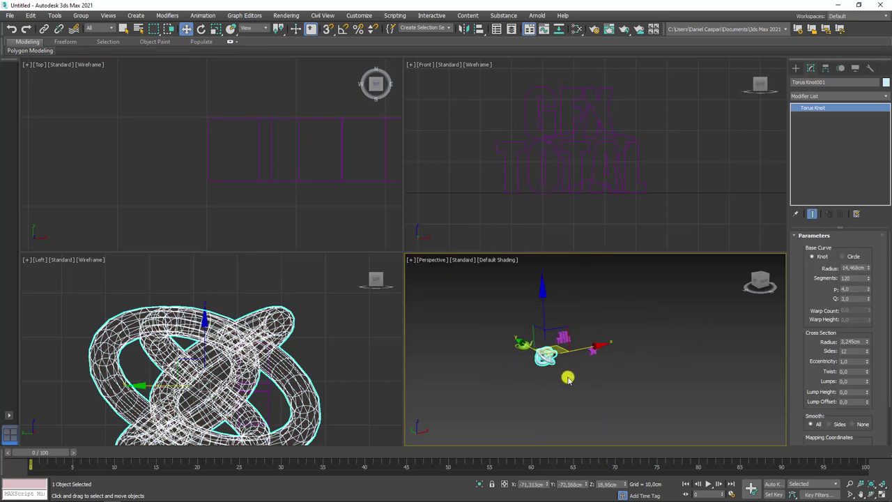
pyautogui.scroll(3, 569, 377)
pyautogui.scroll(2, 631, 363)
pyautogui.scroll(3, 669, 368)
pyautogui.scroll(-5, 687, 366)
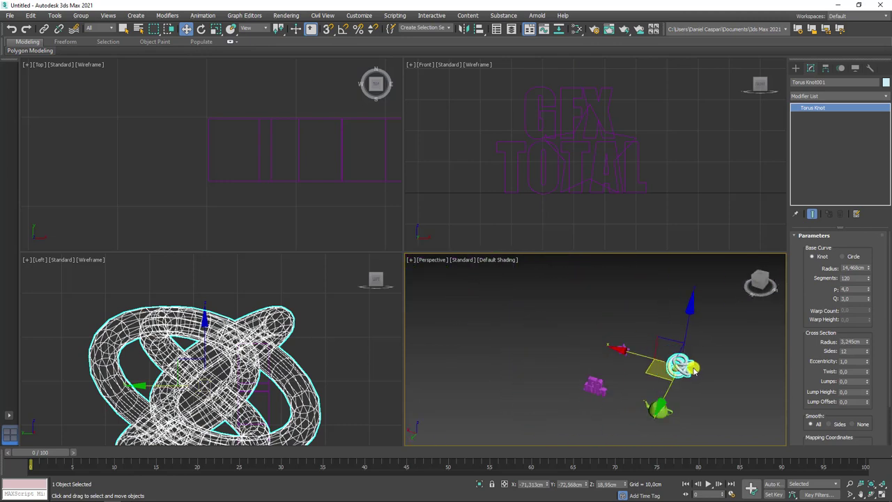
pyautogui.click(729, 397)
# Zoom out and orbit the perspective view to see all four objects from a new angle.
pyautogui.scroll(2, 718, 394)
pyautogui.scroll(2, 697, 377)
pyautogui.scroll(-4, 725, 355)
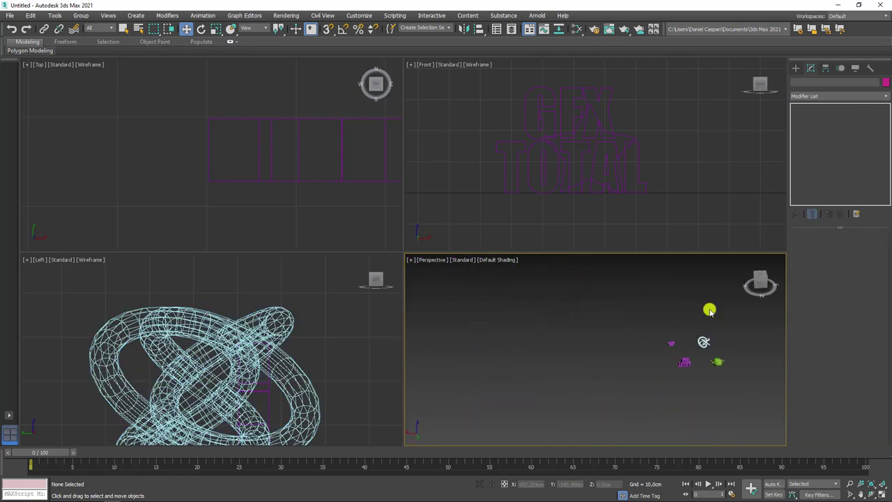
pyautogui.scroll(4, 675, 307)
pyautogui.moveTo(674, 307)
pyautogui.keyDown('alt'); pyautogui.mouseDown(button='middle')
pyautogui.moveTo(697, 384)
pyautogui.moveTo(719, 370)
pyautogui.moveTo(618, 352)
pyautogui.mouseUp(button='middle'); pyautogui.keyUp('alt')
pyautogui.scroll(-4, 696, 365)
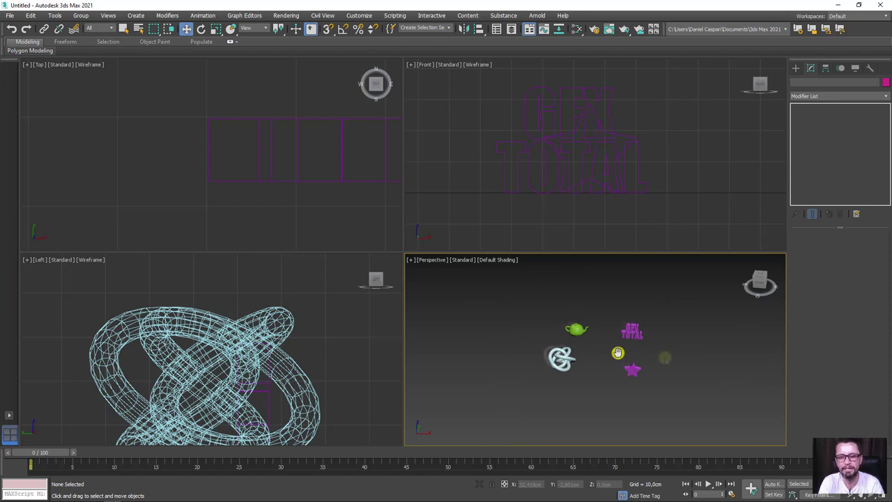
# Select the text, teapot, knot and star, orbit closer around them, then deselect.
pyautogui.moveTo(618, 352); pyautogui.dragTo(665, 359, button='middle')
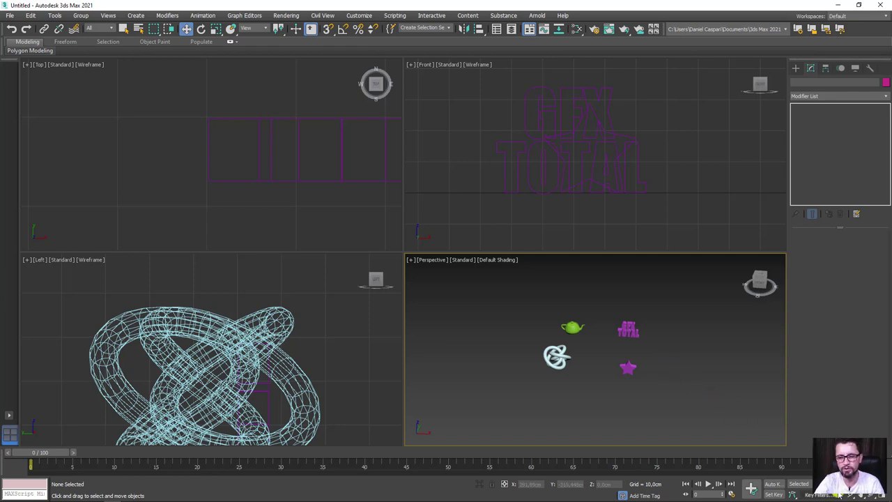
pyautogui.moveTo(545, 309); pyautogui.dragTo(534, 305)
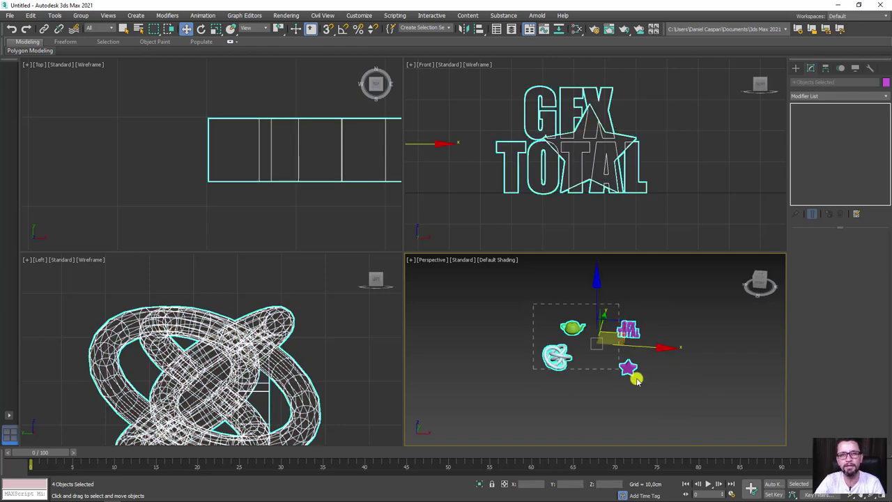
pyautogui.scroll(5, 565, 407)
pyautogui.scroll(-3, 565, 407)
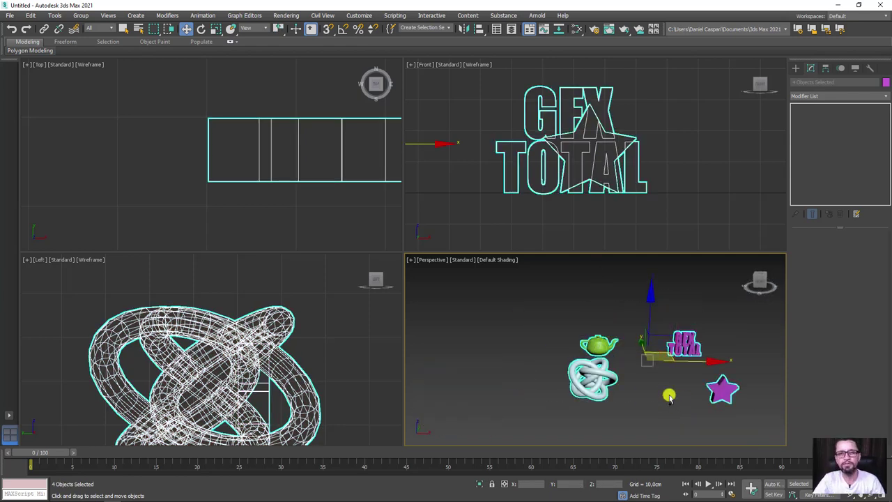
pyautogui.moveTo(565, 407)
pyautogui.keyDown('alt'); pyautogui.mouseDown(button='middle')
pyautogui.moveTo(524, 393)
pyautogui.moveTo(618, 384)
pyautogui.moveTo(631, 369)
pyautogui.moveTo(615, 365)
pyautogui.moveTo(646, 360)
pyautogui.moveTo(606, 353)
pyautogui.moveTo(685, 369)
pyautogui.mouseUp(button='middle'); pyautogui.keyUp('alt')
pyautogui.click(679, 388)
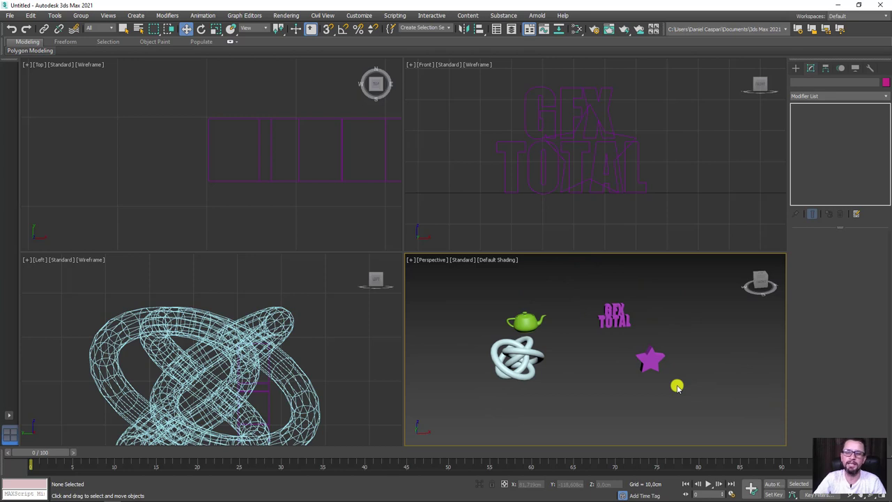